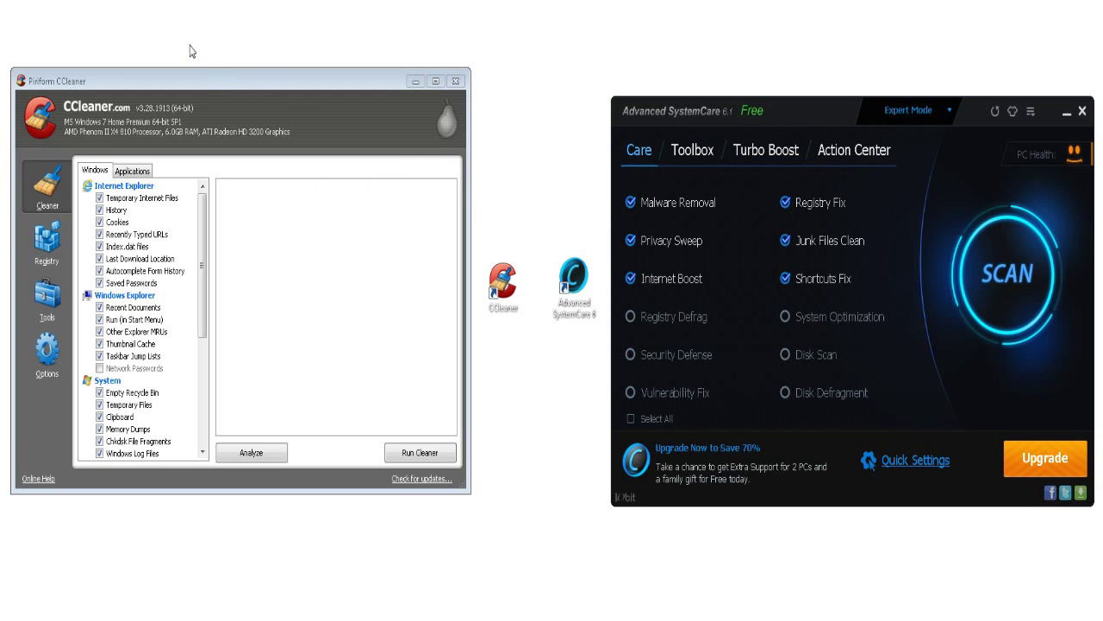
Step: Lower the CCleaner window a little so it lines up beside Advanced SystemCare
left_click_drag(219, 84, 220, 94)
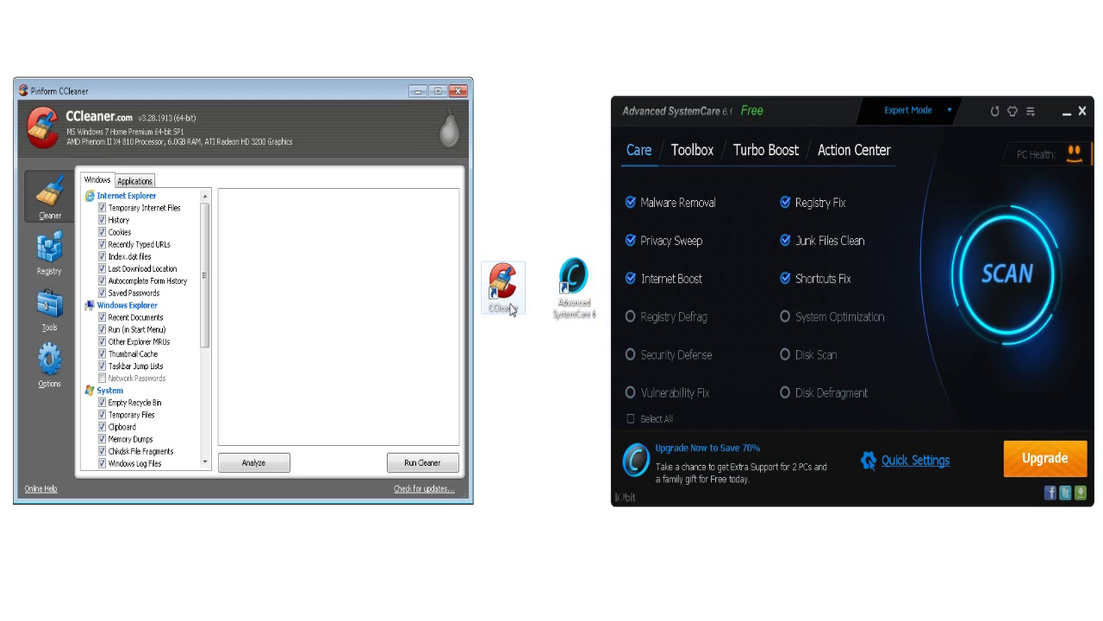
Step: Place the CCleaner shortcut top-left and the Advanced SystemCare shortcut top-right, then deselect them
left_click_drag(508, 302, 231, 63)
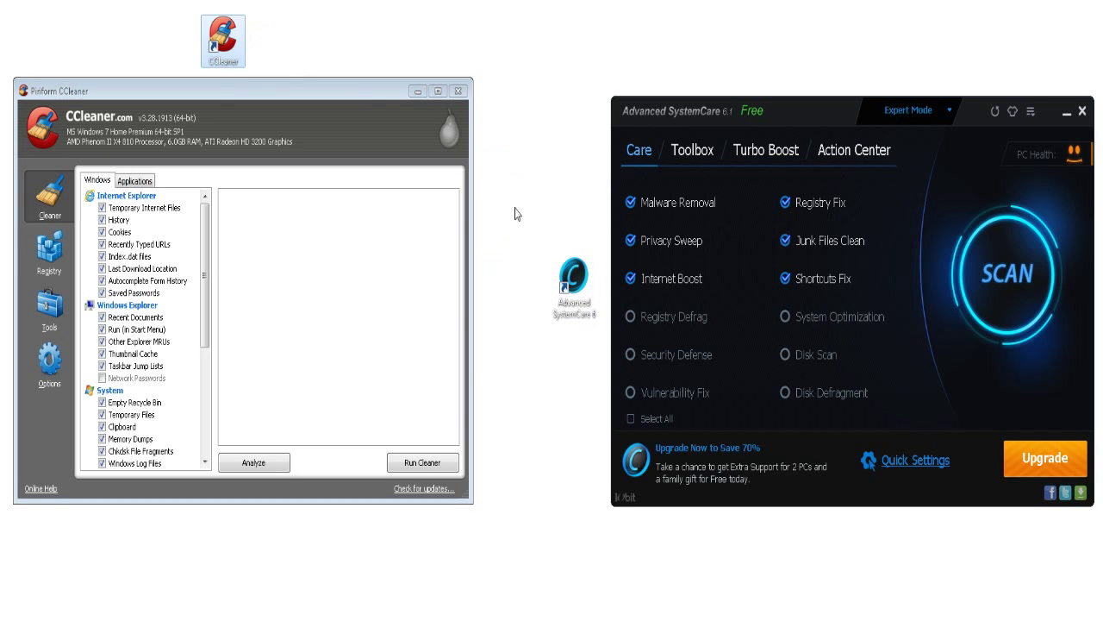
left_click_drag(574, 285, 815, 60)
left_click(532, 207)
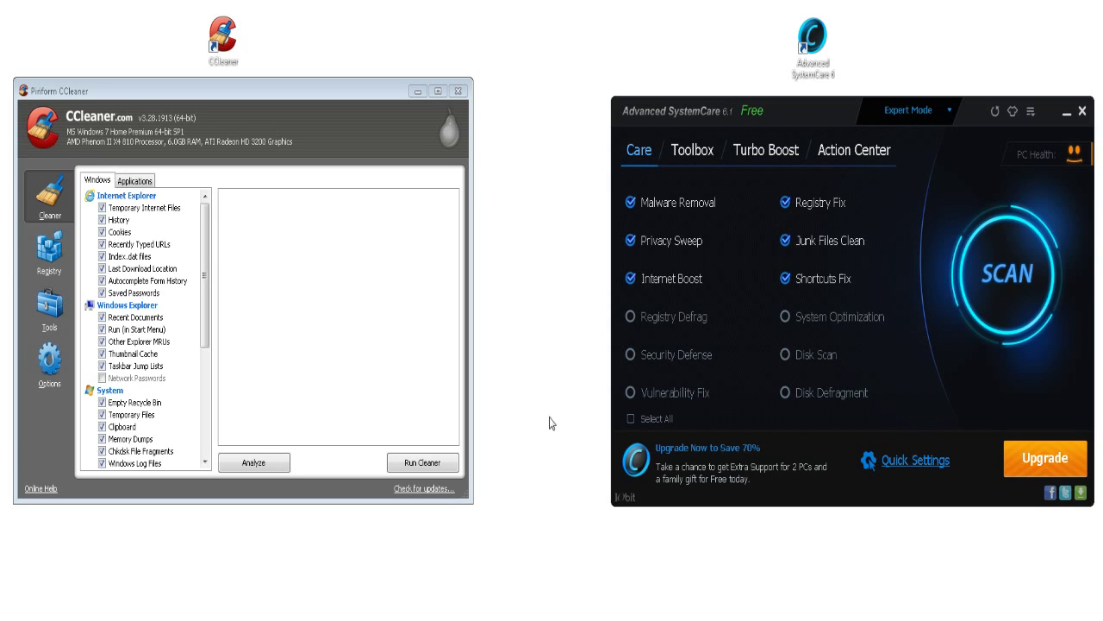
Step: Glance at CCleaner's Options, then return to the Cleaner's Windows checklist
left_click(67, 349)
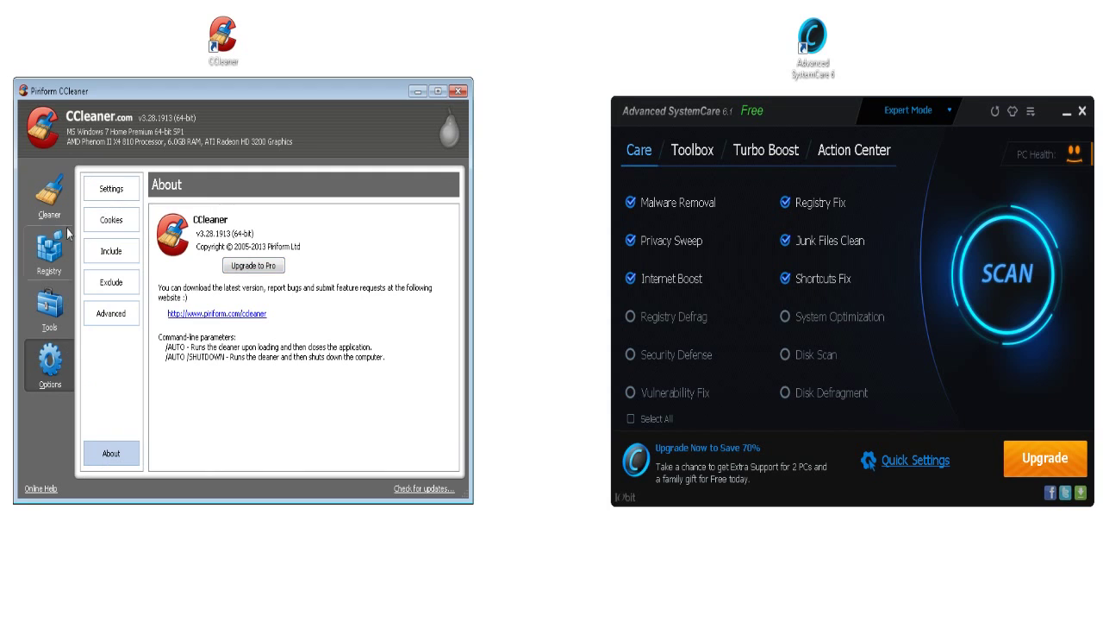
left_click(50, 207)
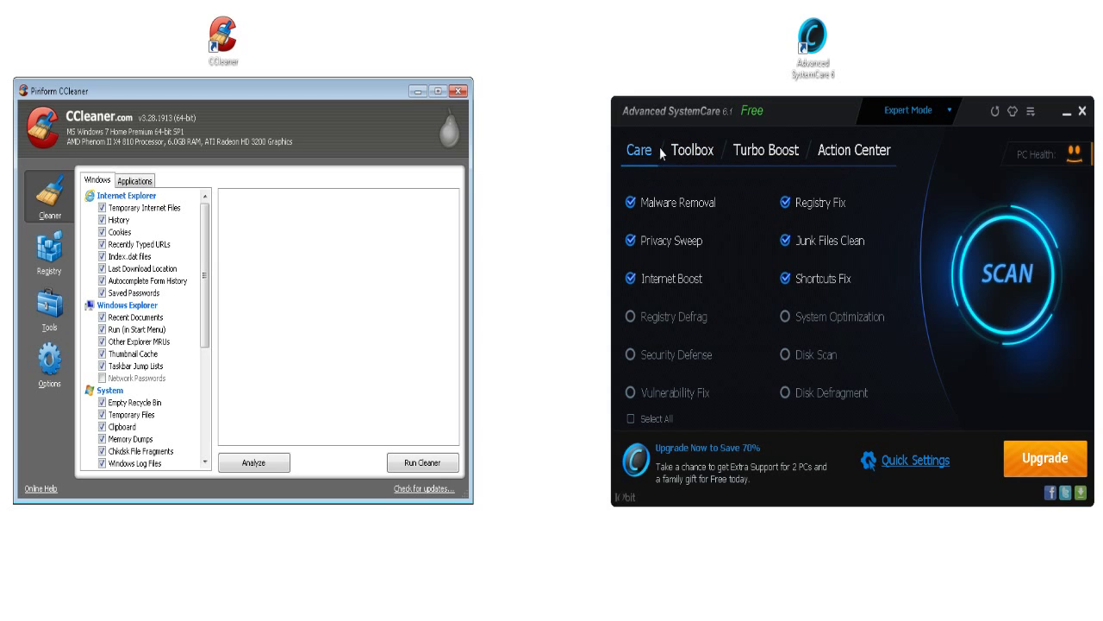
Step: Settle CCleaner at the left at normal size, with Advanced SystemCare nudged left and lower
left_click_drag(239, 93, 268, 107)
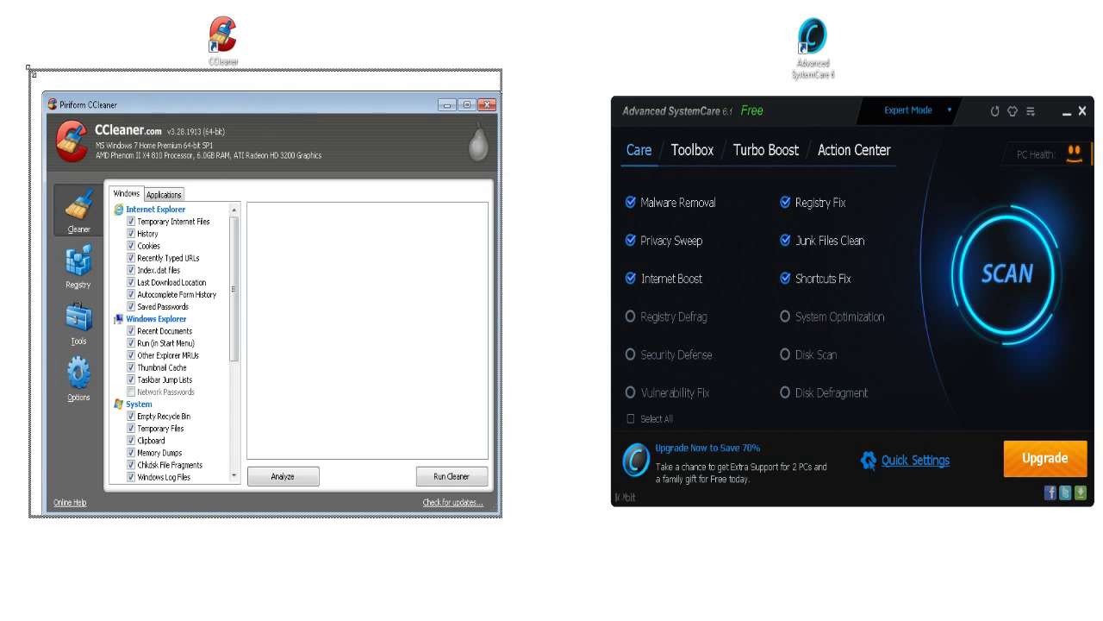
left_click_drag(67, 104, 43, 68)
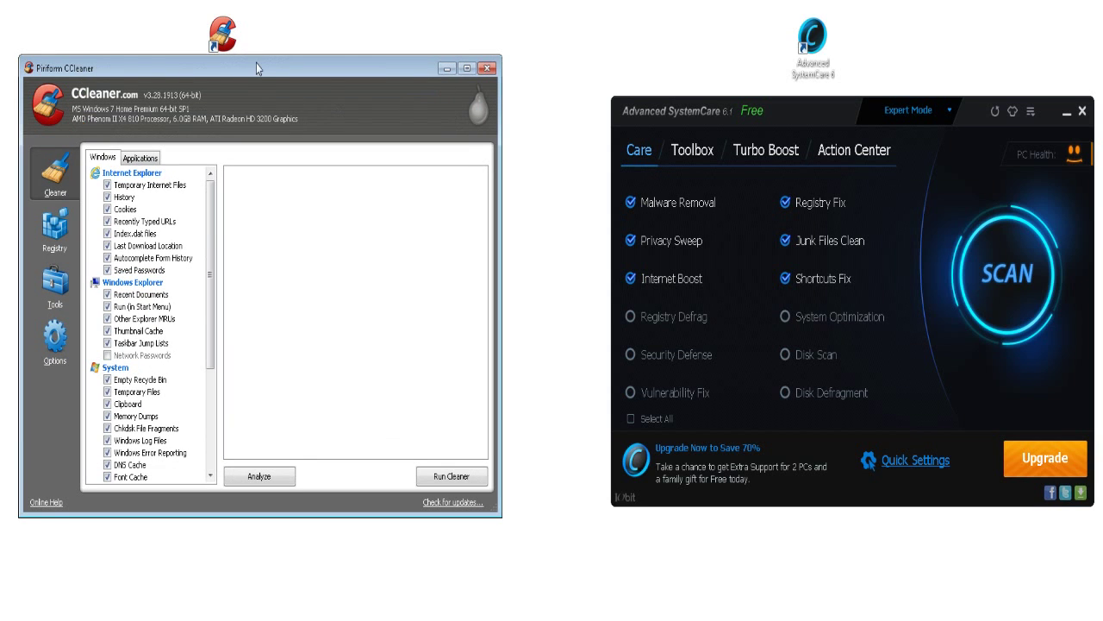
left_click_drag(256, 68, 263, 77)
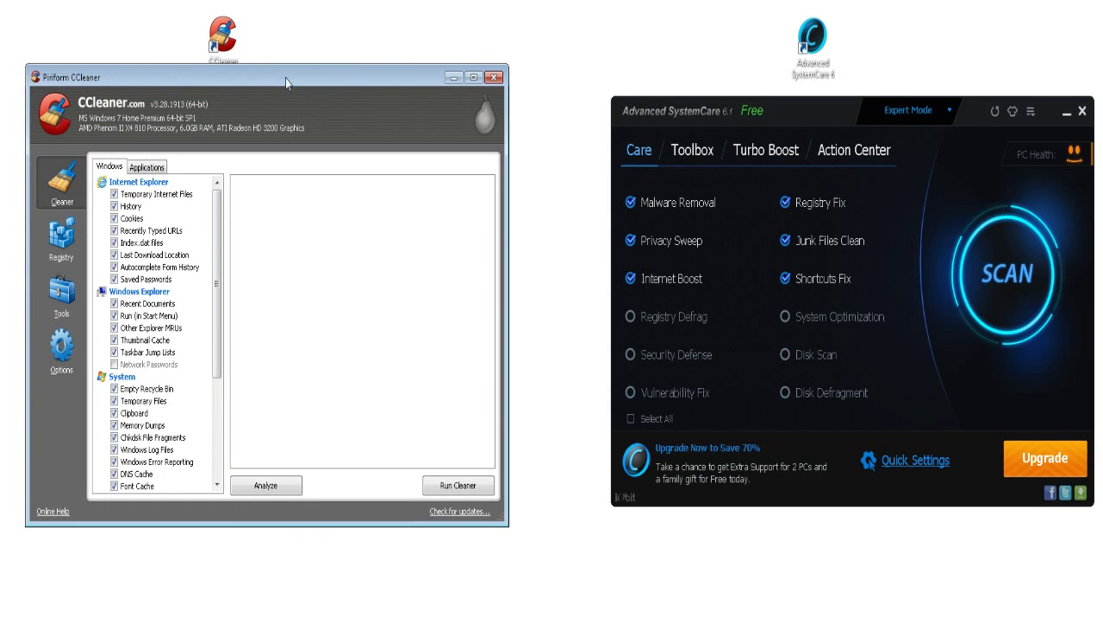
left_click(473, 78)
left_click(958, 12)
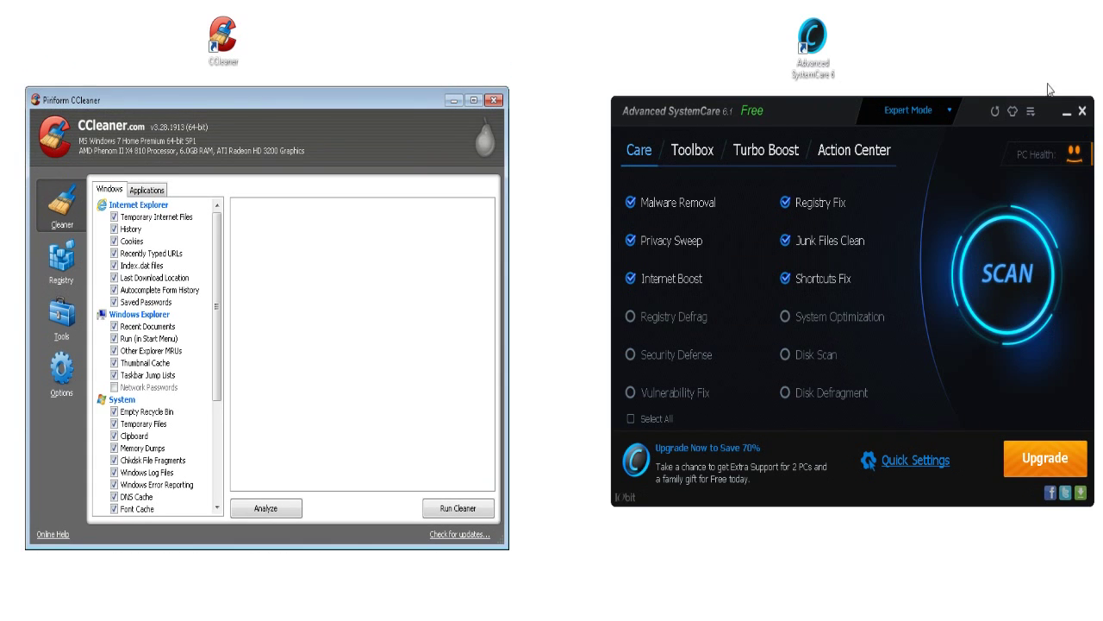
left_click_drag(1051, 115, 774, 123)
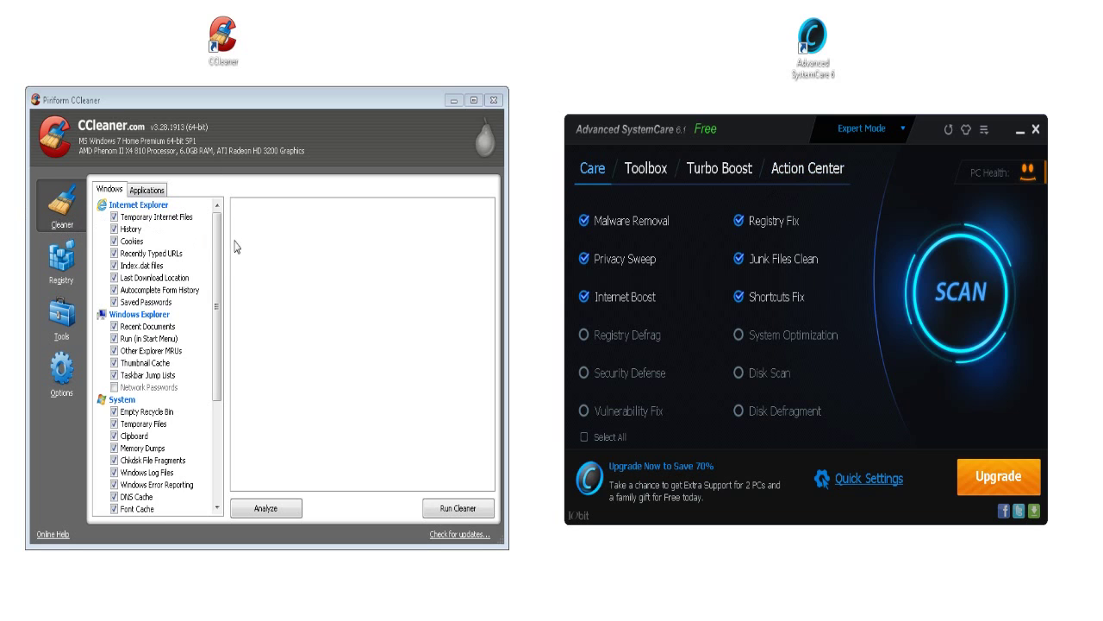
Step: Run the cleaner on the checked Windows items, removing 63.12 KB of internet files, cookies and Defender files
left_click(218, 268)
left_click_drag(218, 267, 237, 355)
left_click(489, 504)
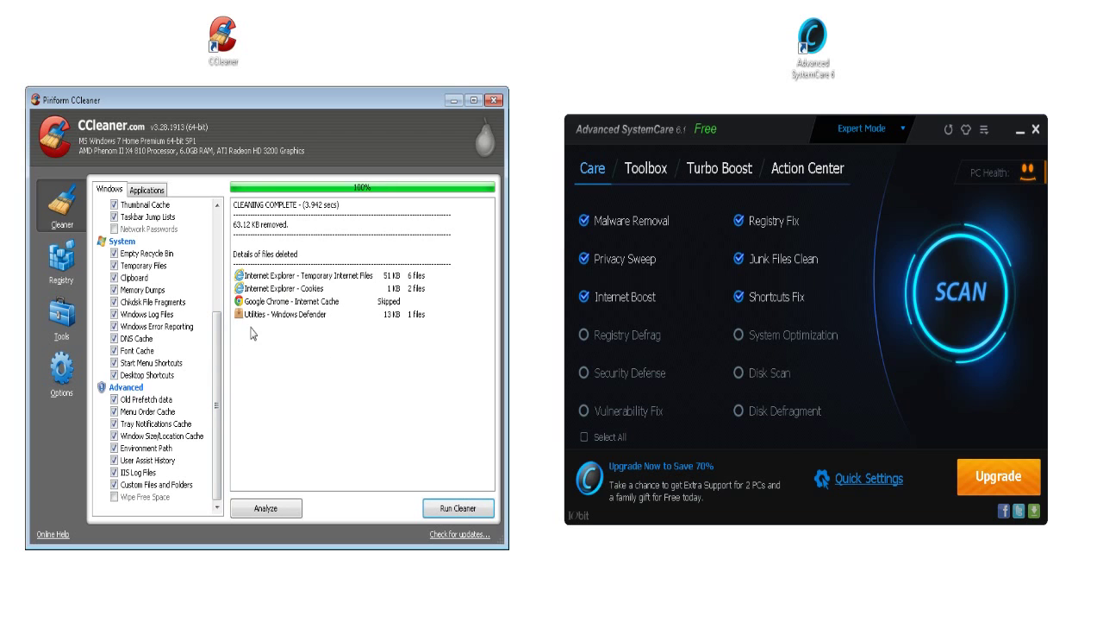
left_click_drag(219, 360, 215, 249)
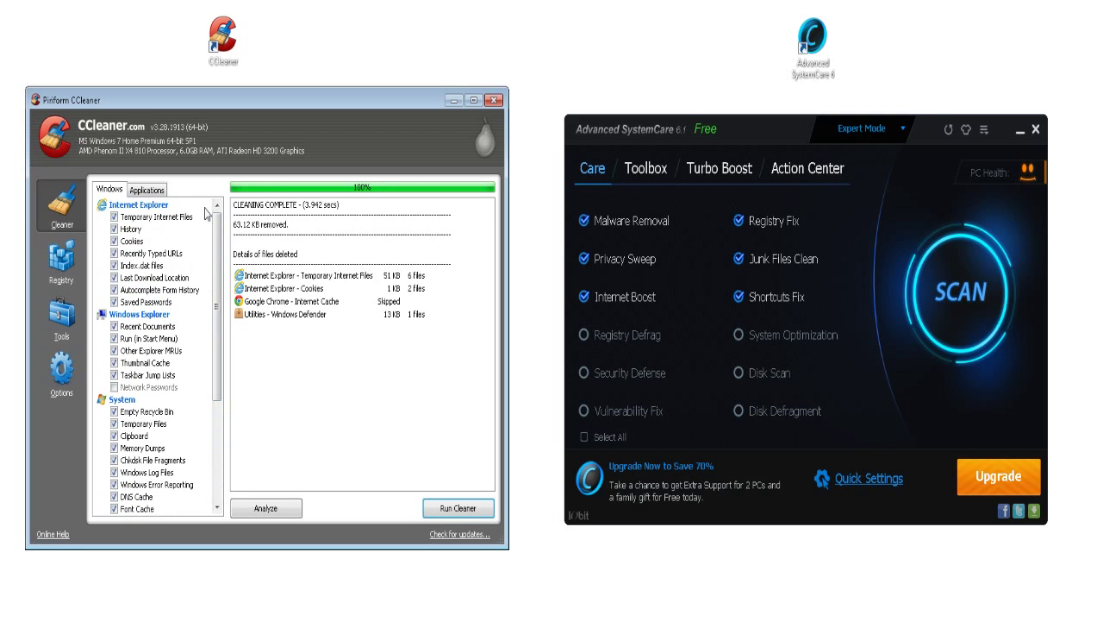
scroll(168, 470, "down", 5)
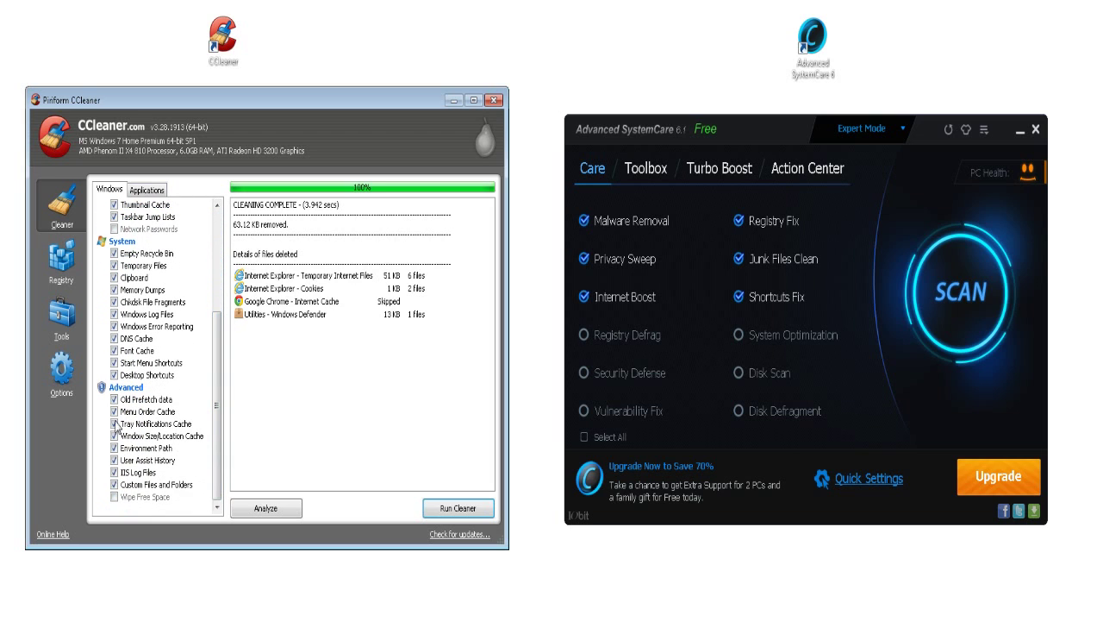
mouse_move(218, 362)
left_mouse_down()
mouse_move(223, 250)
mouse_move(238, 362)
mouse_move(219, 345)
mouse_move(222, 263)
mouse_move(222, 379)
left_mouse_up()
left_click_drag(218, 367, 225, 226)
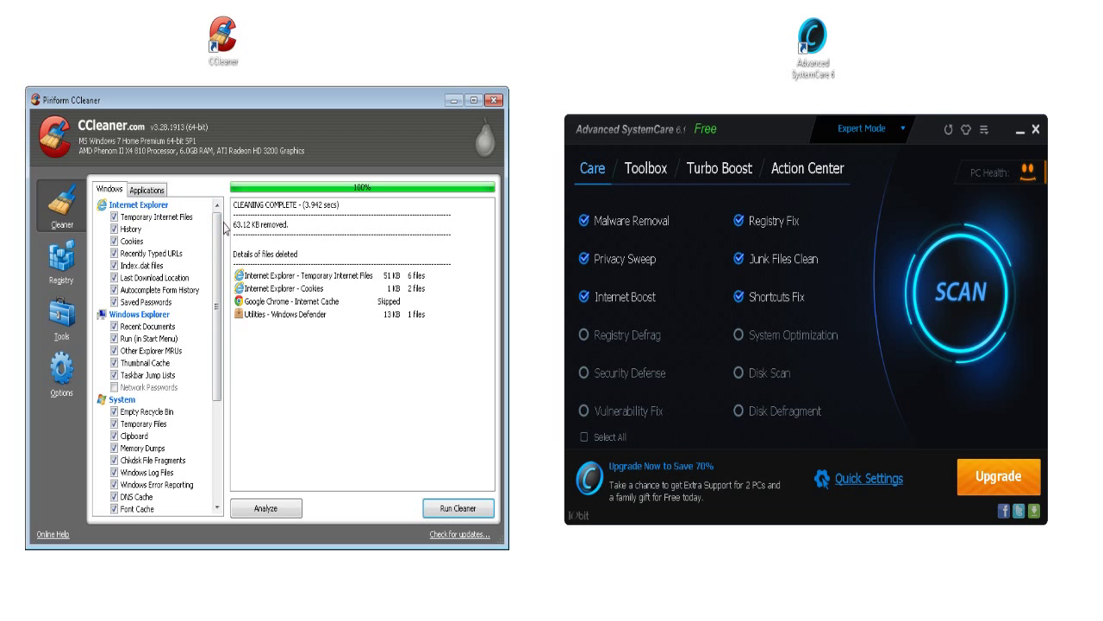
scroll(223, 371, "down", 4)
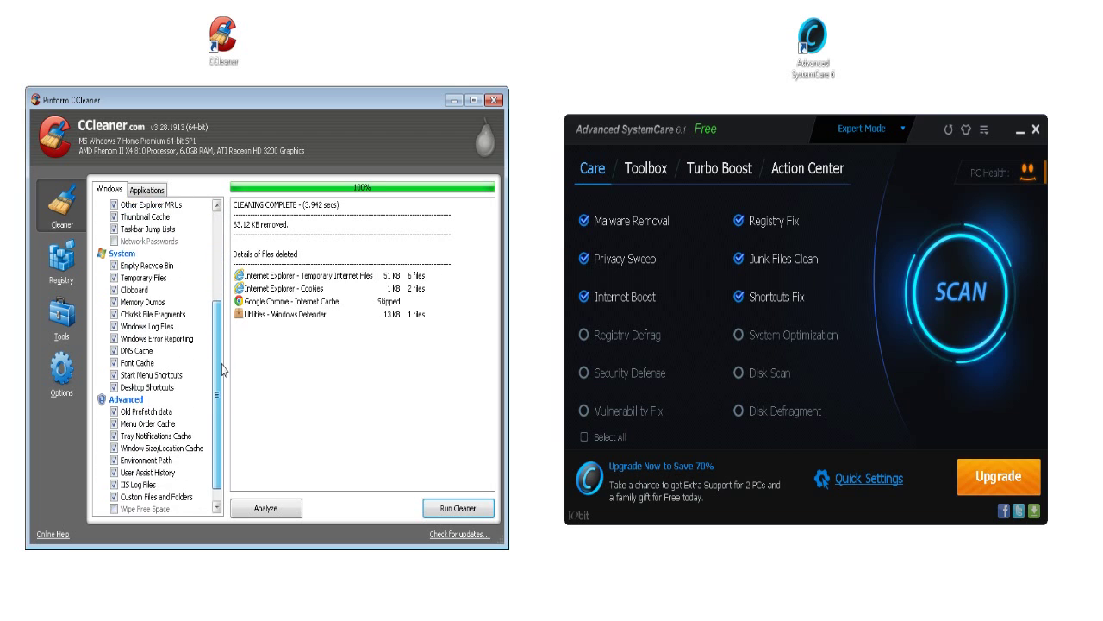
scroll(222, 371, "up", 4)
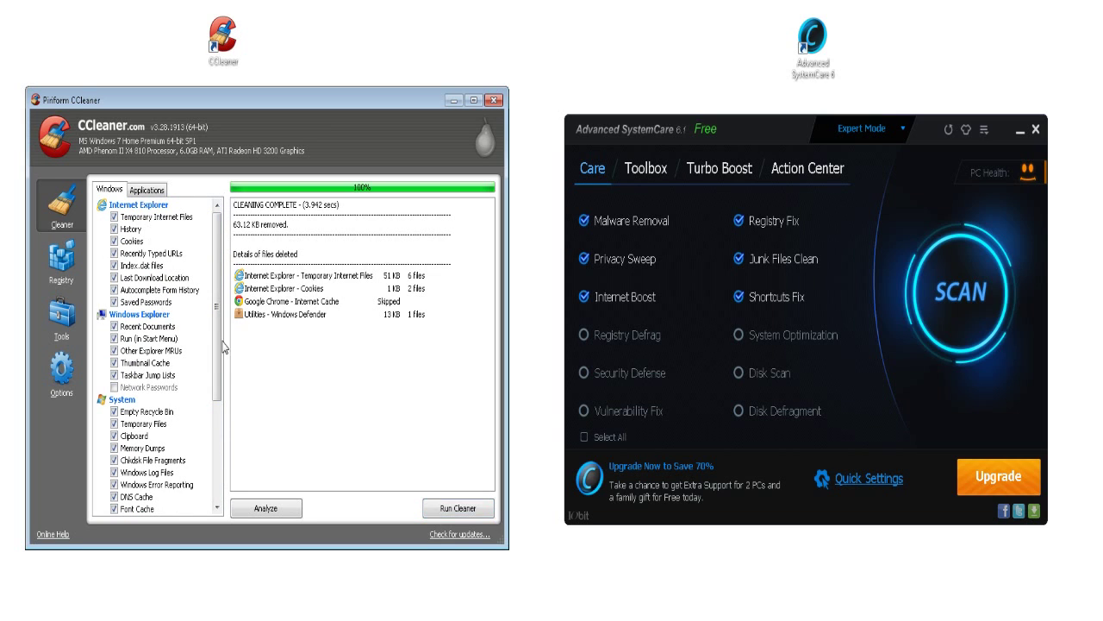
scroll(217, 345, "down", 4)
scroll(217, 359, "up", 3)
scroll(217, 358, "up", 1)
left_click(152, 192)
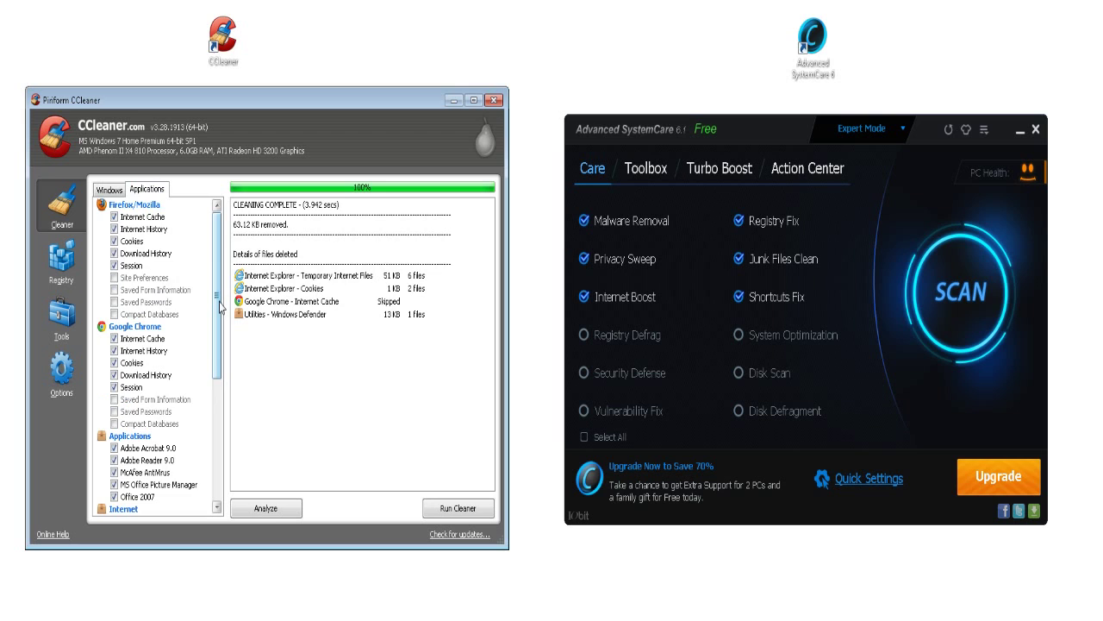
left_click_drag(219, 310, 220, 452)
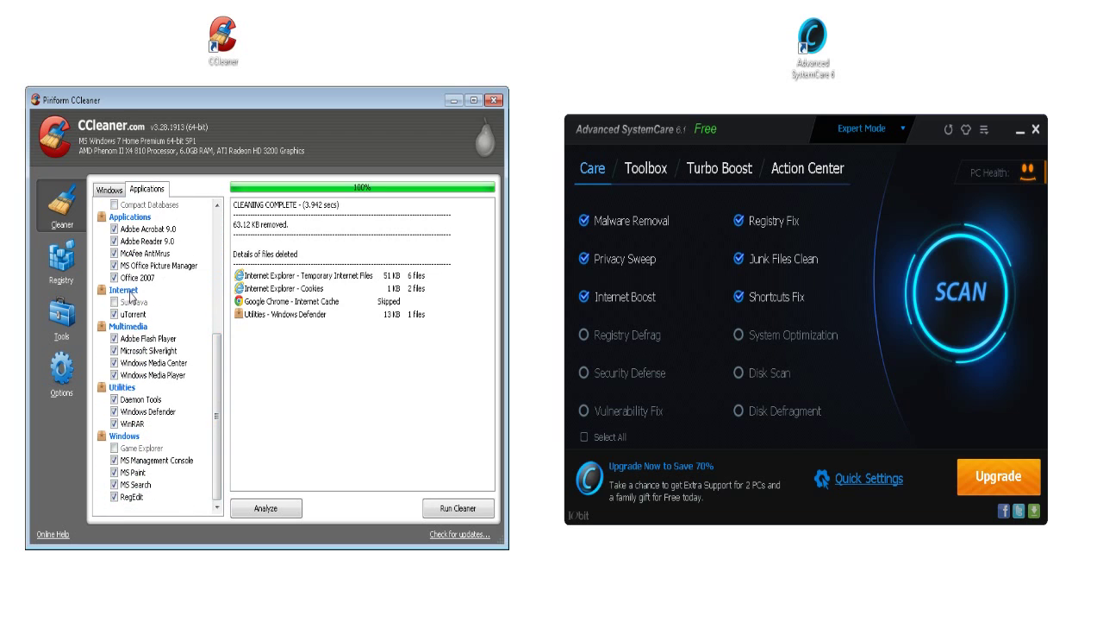
scroll(147, 265, "up", 2)
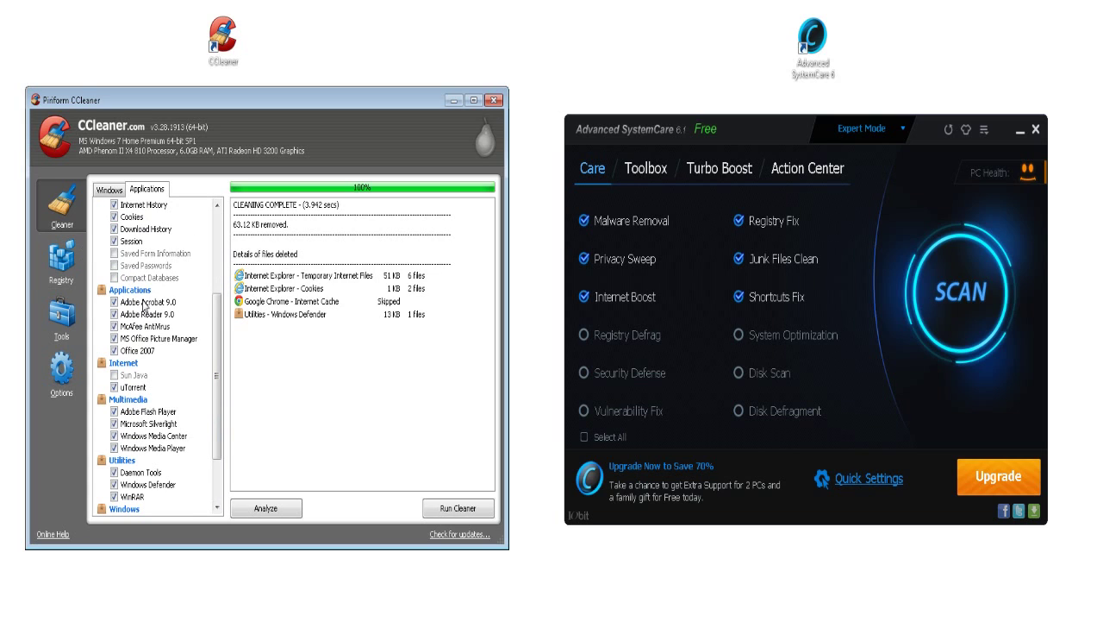
scroll(144, 306, "up", 4)
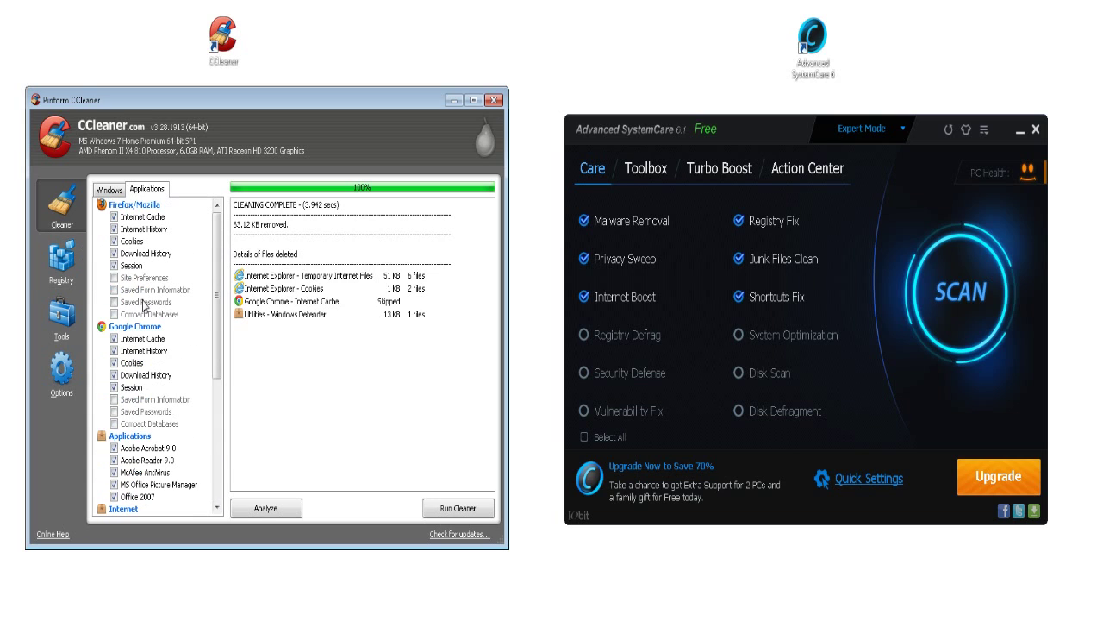
left_click(120, 192)
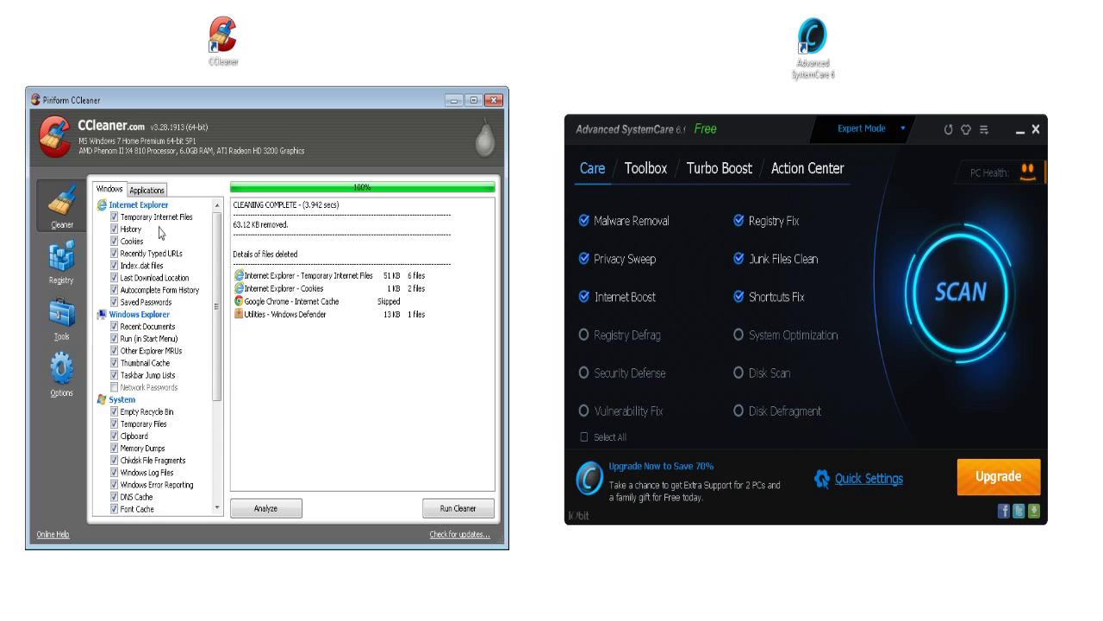
left_click(154, 192)
scroll(218, 293, "down", 4)
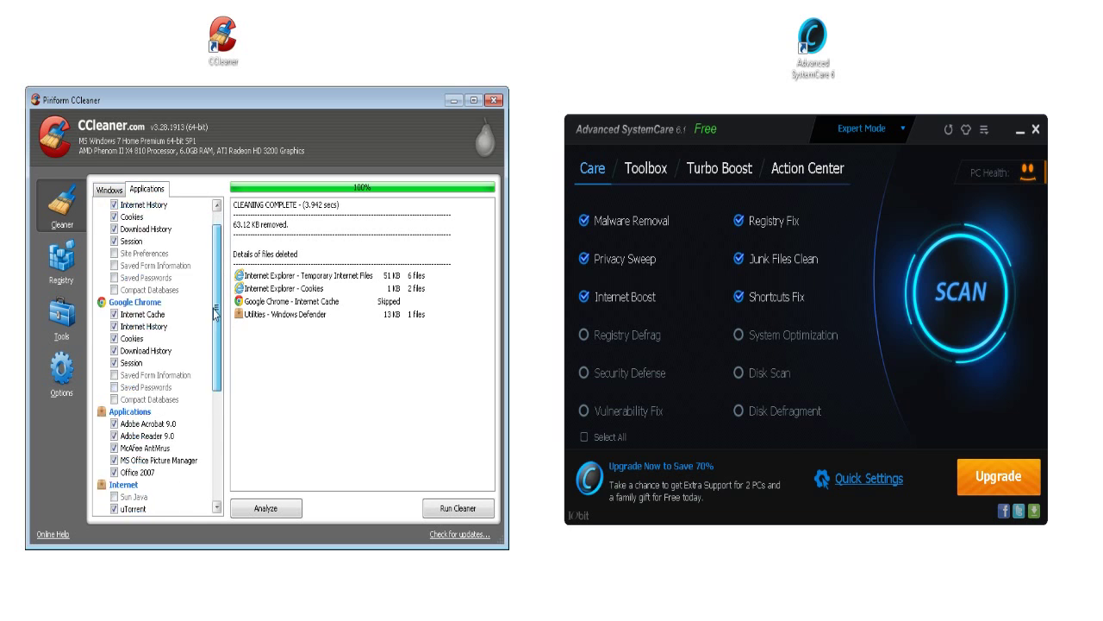
scroll(216, 362, "up", 4)
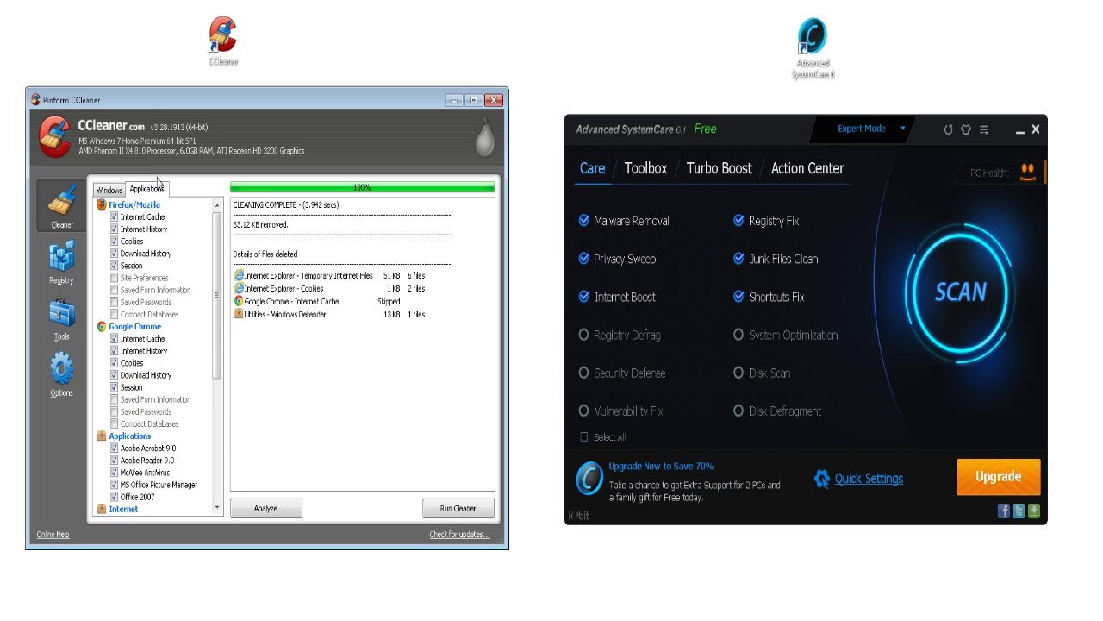
left_click(110, 189)
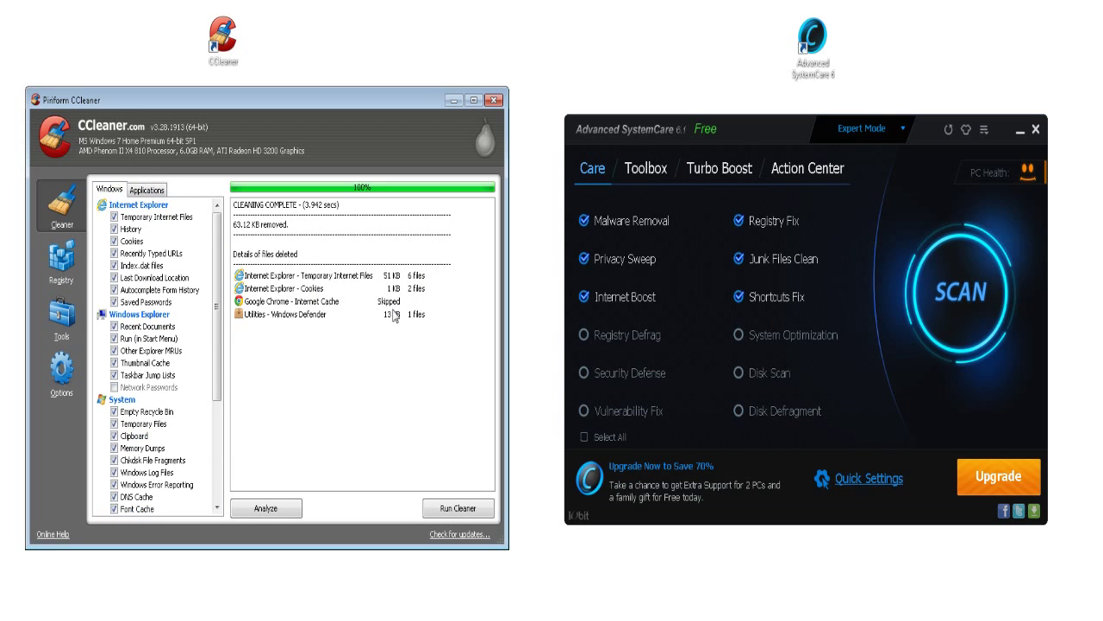
Step: Scan the registry and fix all four issues found without saving a backup
left_click(83, 269)
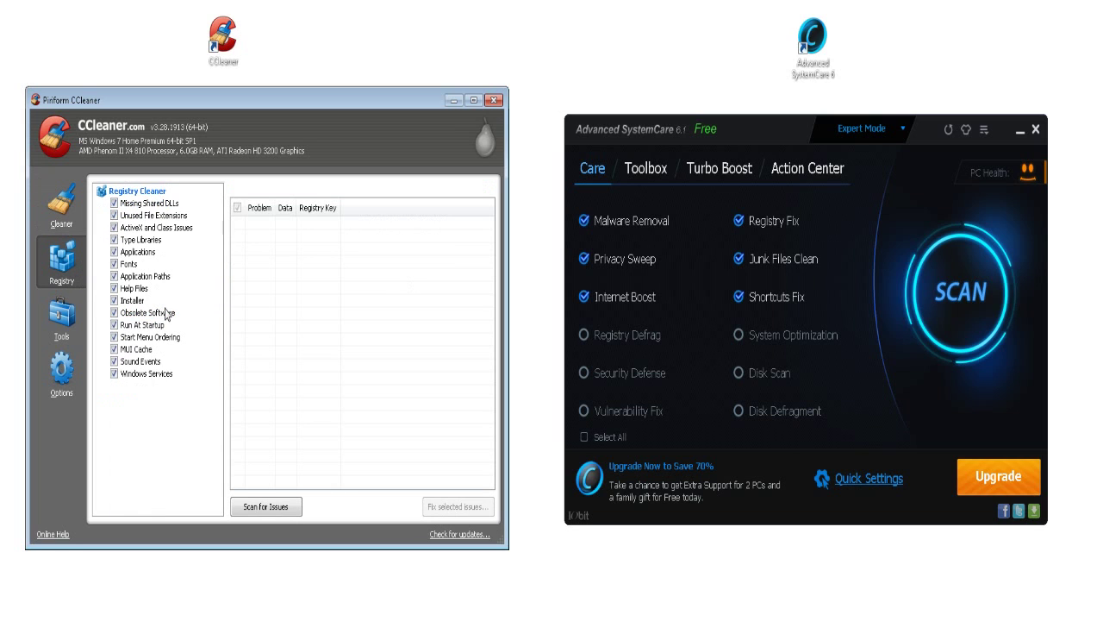
left_click(248, 506)
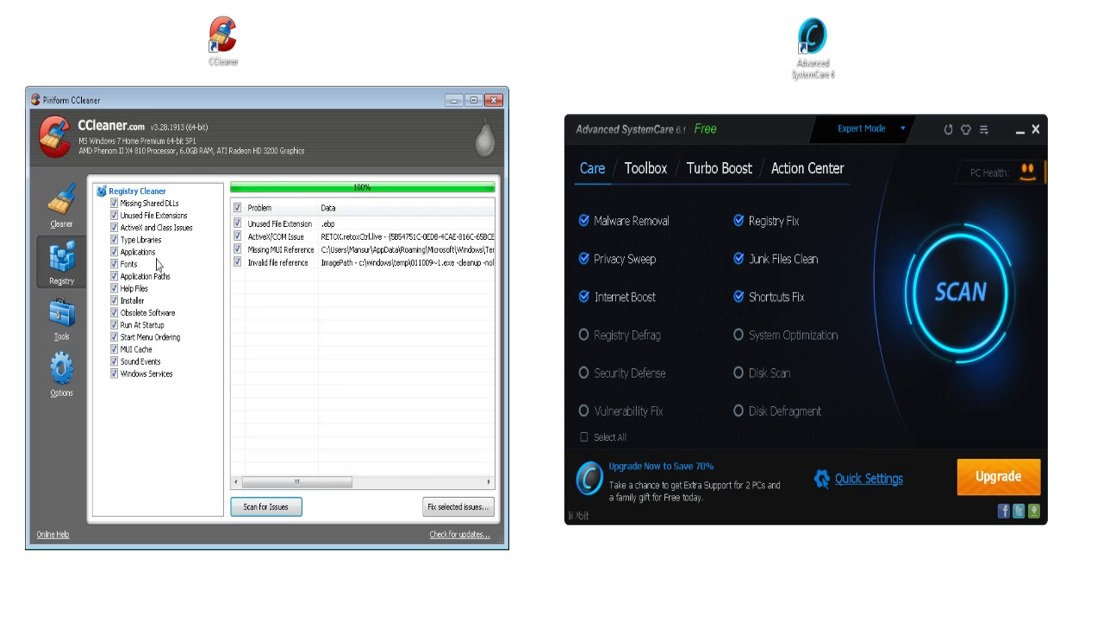
left_click(456, 507)
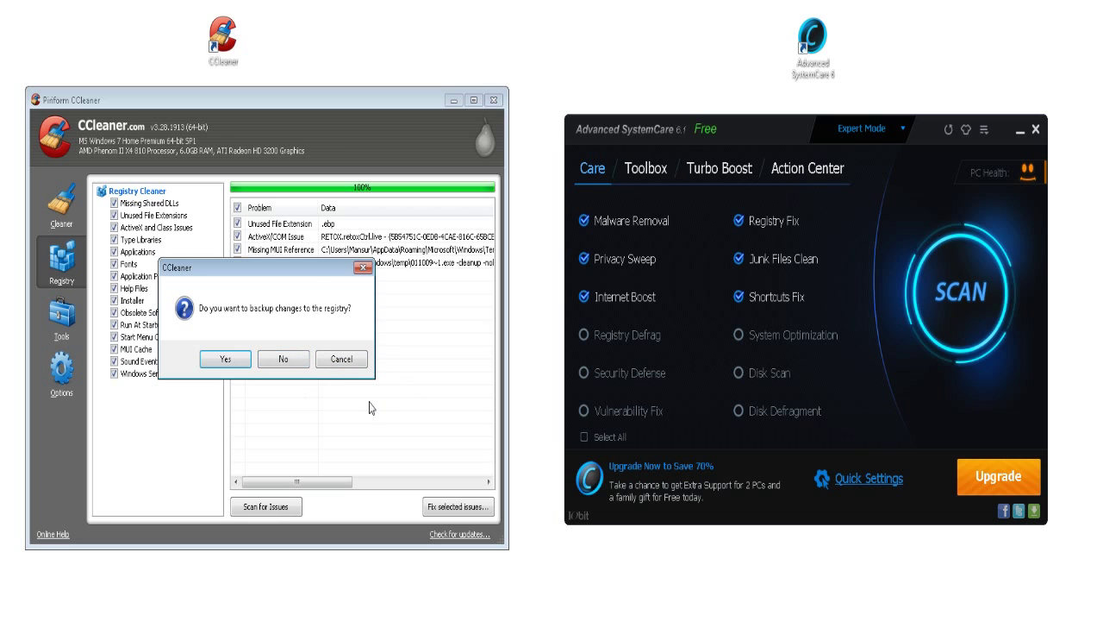
left_click(277, 363)
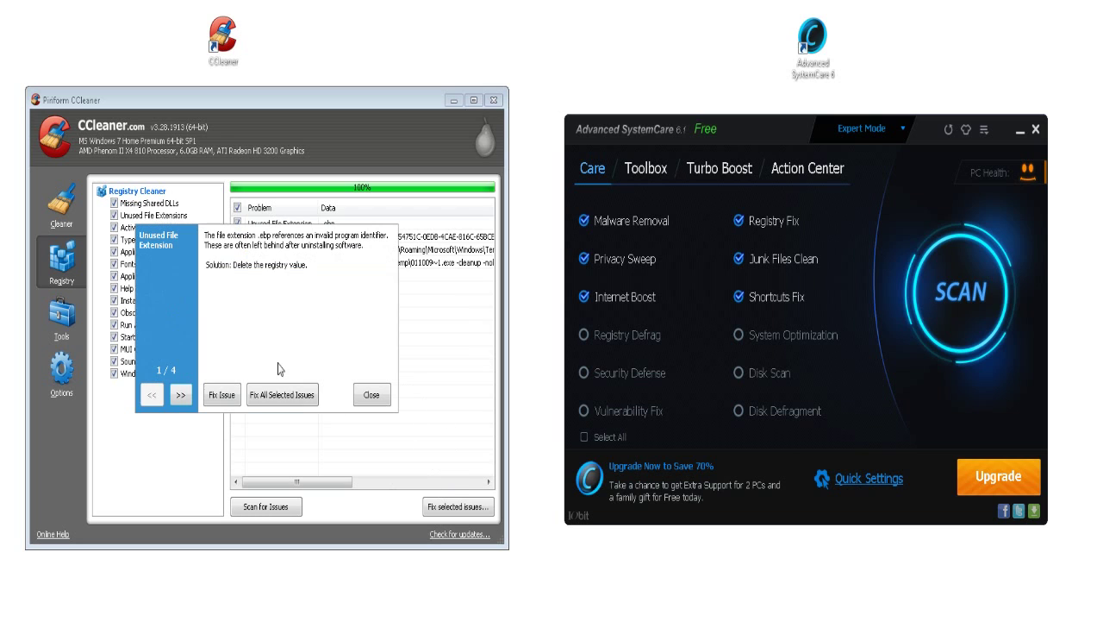
left_click(308, 394)
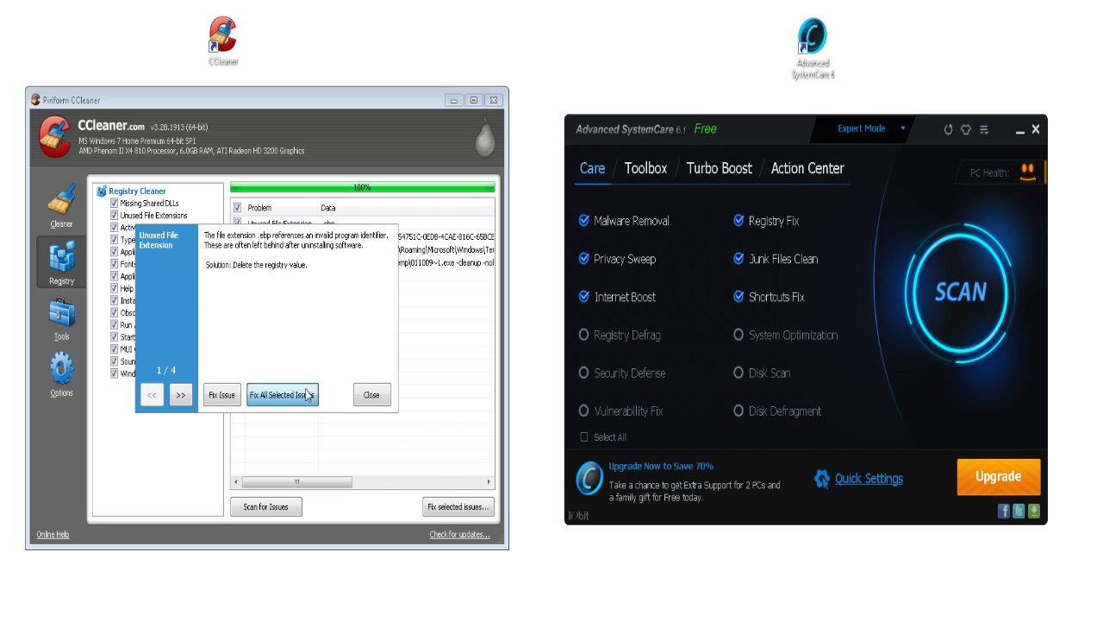
left_click(370, 398)
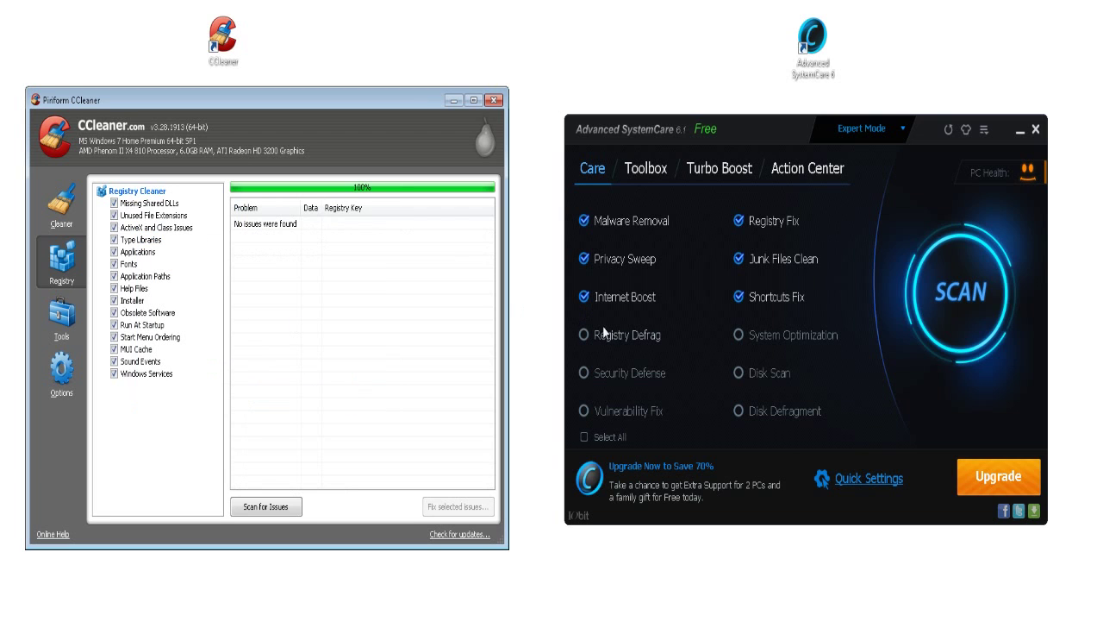
Step: Browse the Tools uninstall list of installed programs, then view the Advanced options page
left_click(61, 315)
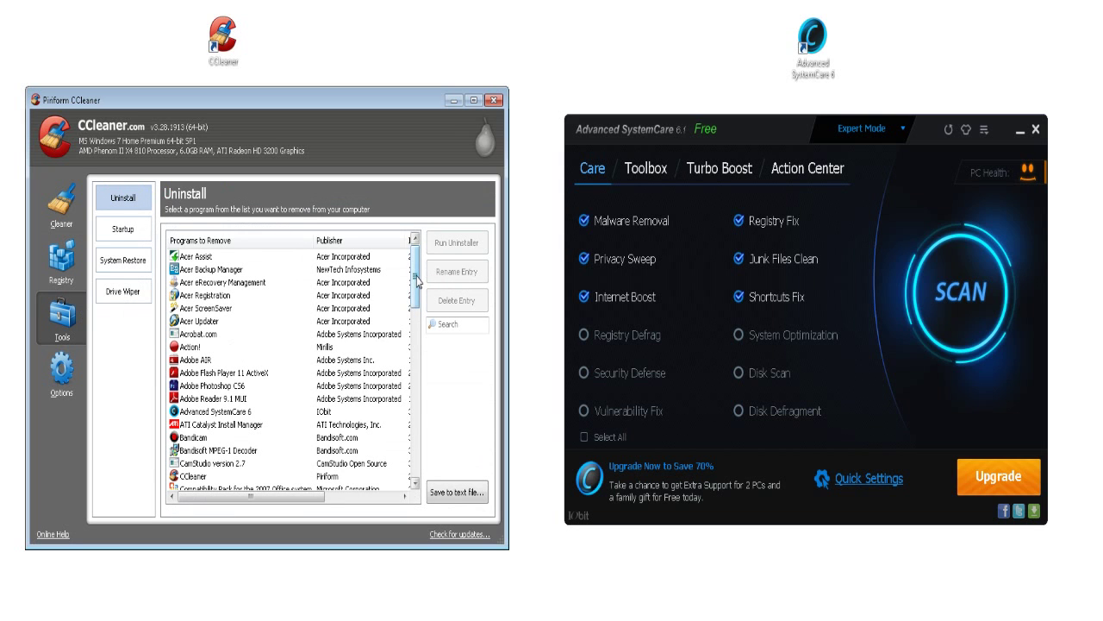
left_click_drag(417, 277, 417, 440)
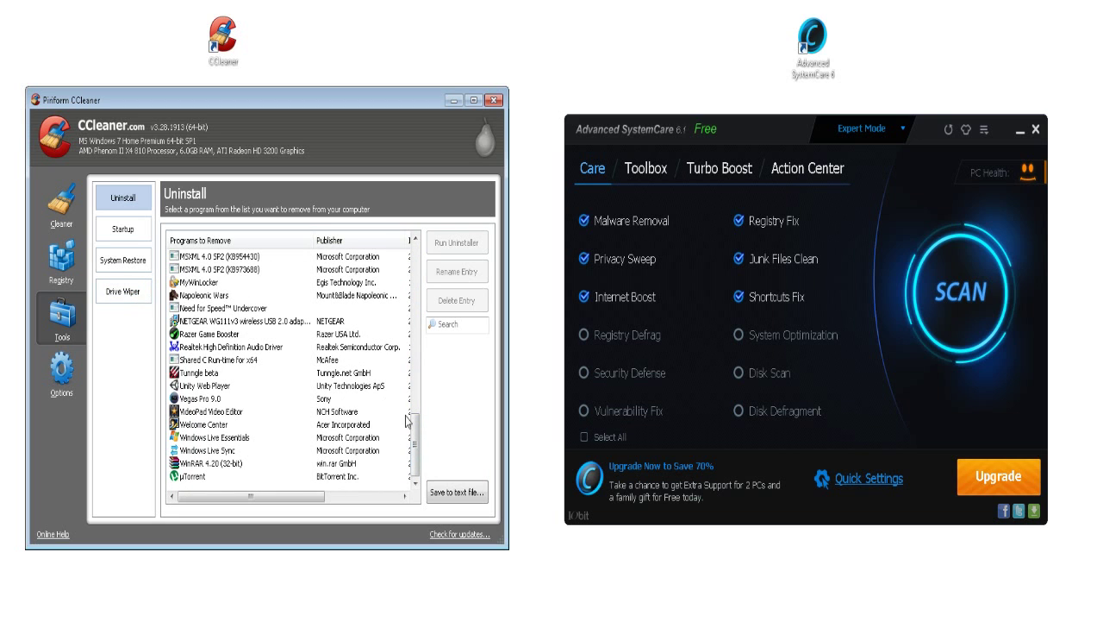
left_click_drag(407, 420, 432, 453)
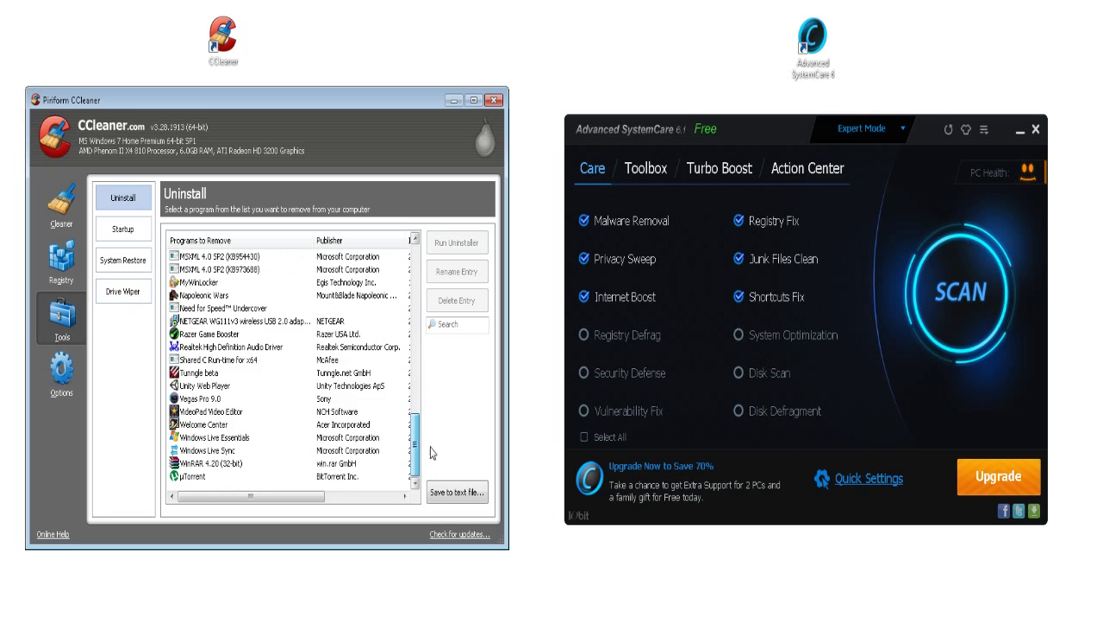
scroll(432, 453, "up", 15)
left_click(75, 380)
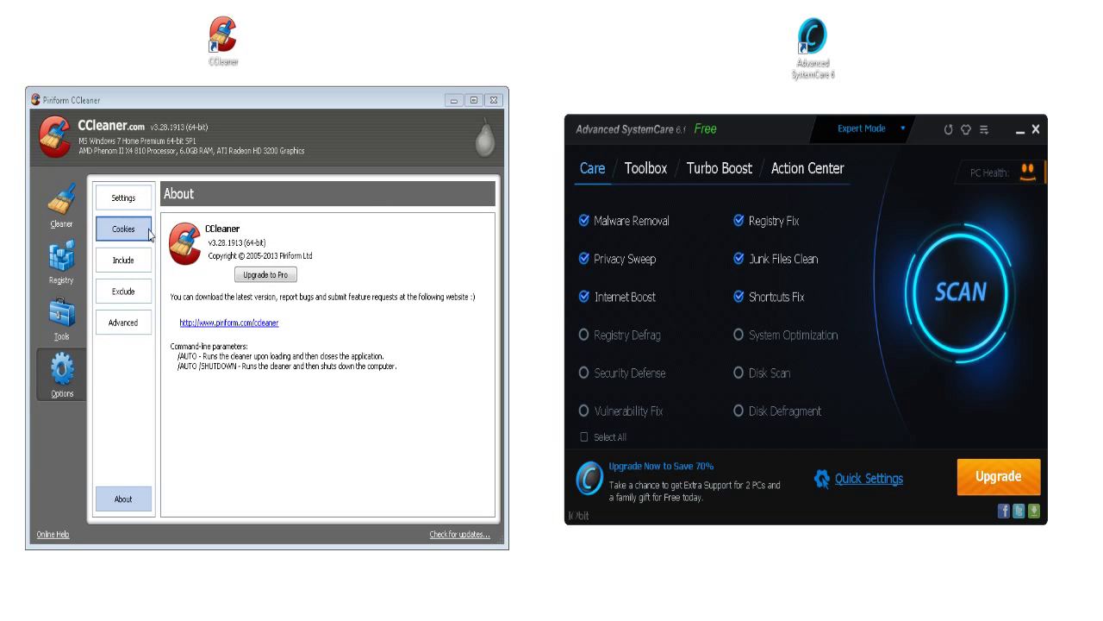
left_click(124, 323)
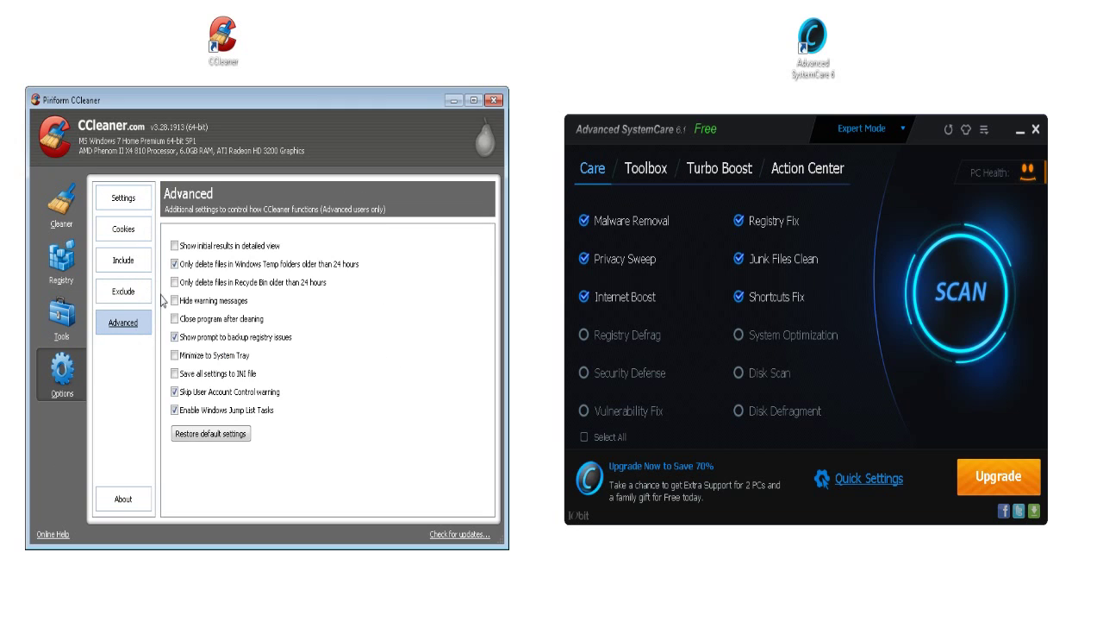
Step: Rerun the cleaner from the Cleaner page, removing 0 bytes with Chrome's internet cache skipped
left_click(60, 200)
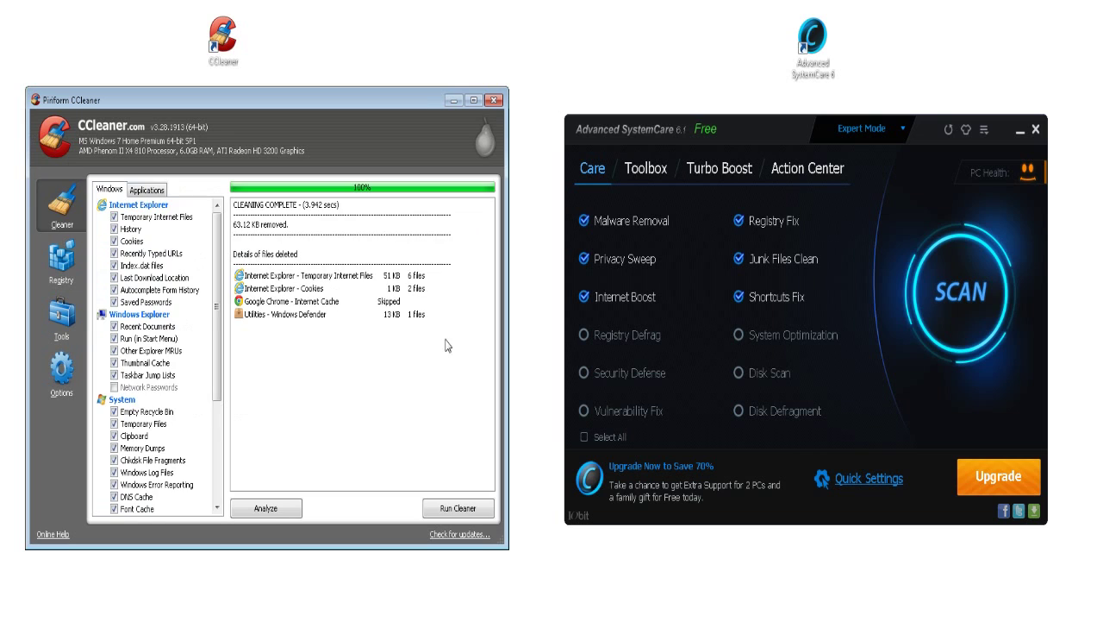
left_click(457, 508)
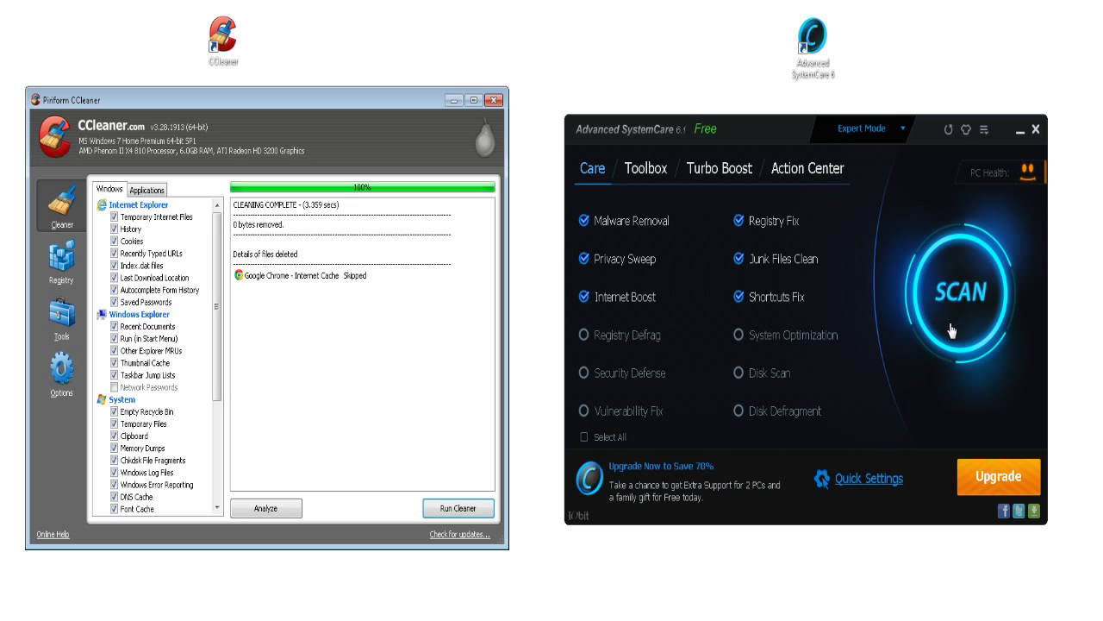
Step: Confirm Turbo Boost is on in Advanced SystemCare, then show its Toolbox tools
left_click(748, 177)
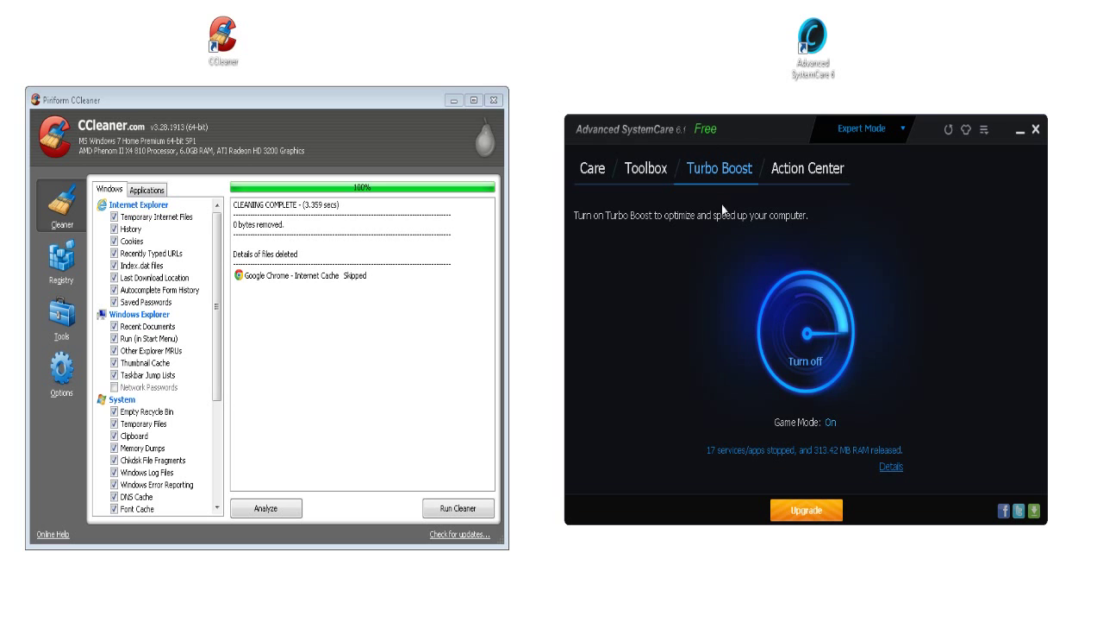
left_click(658, 177)
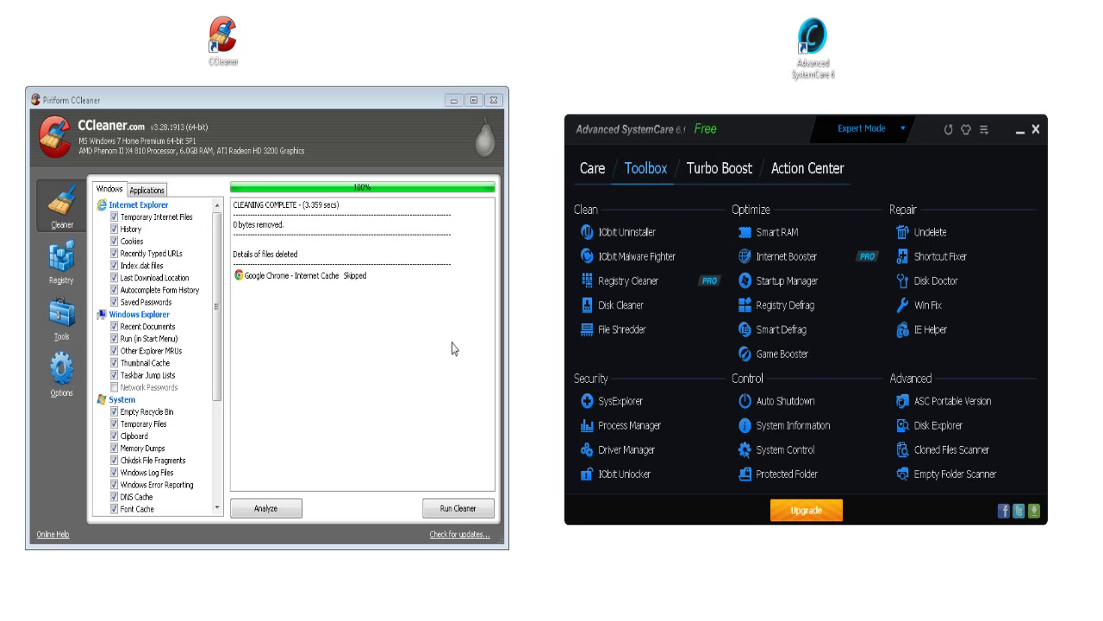
Step: Show CCleaner's Advanced options and switch Advanced SystemCare back to its Care scan list
left_click(82, 355)
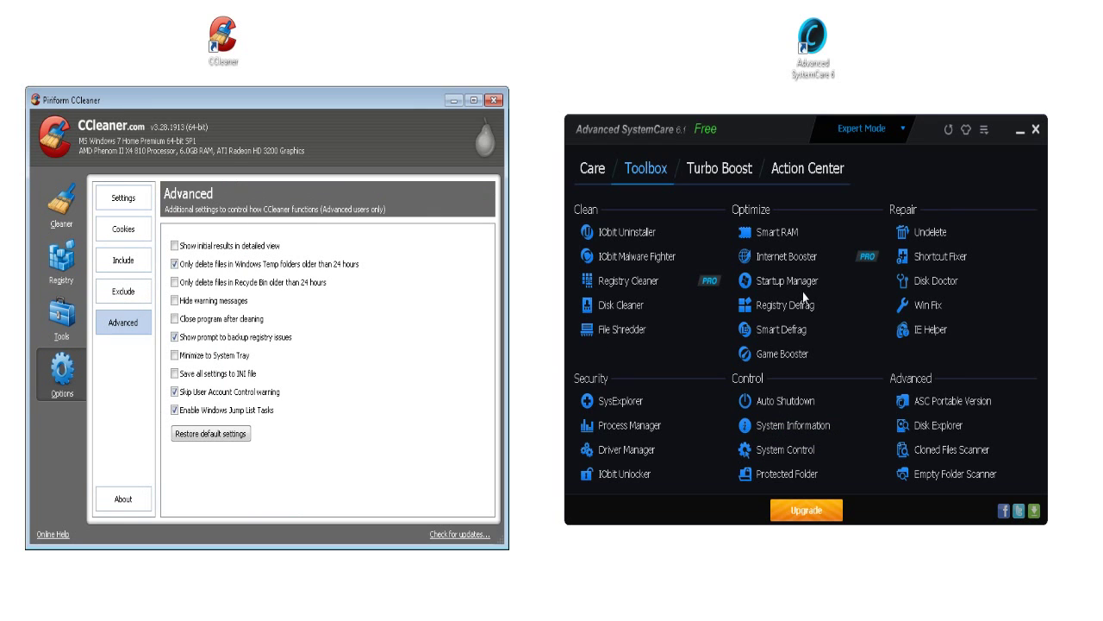
left_click(606, 168)
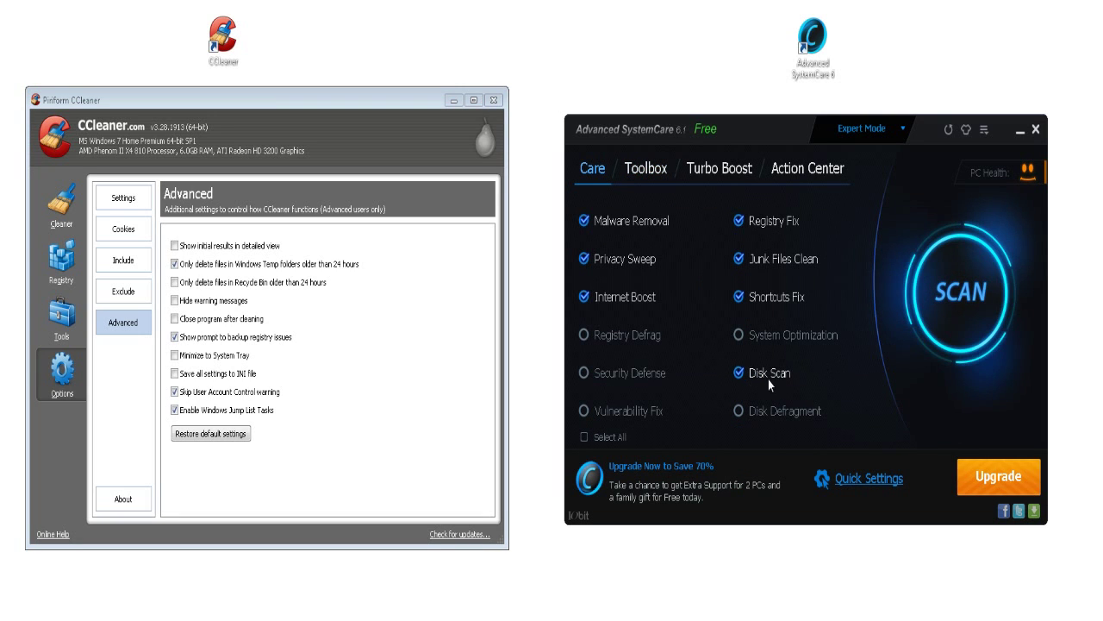
Step: In Advanced SystemCare, uncheck every scan item except Shortcuts Fix and scan; no problems found
left_click(799, 299)
left_click(770, 221)
left_click(642, 221)
left_click(625, 258)
left_click(625, 297)
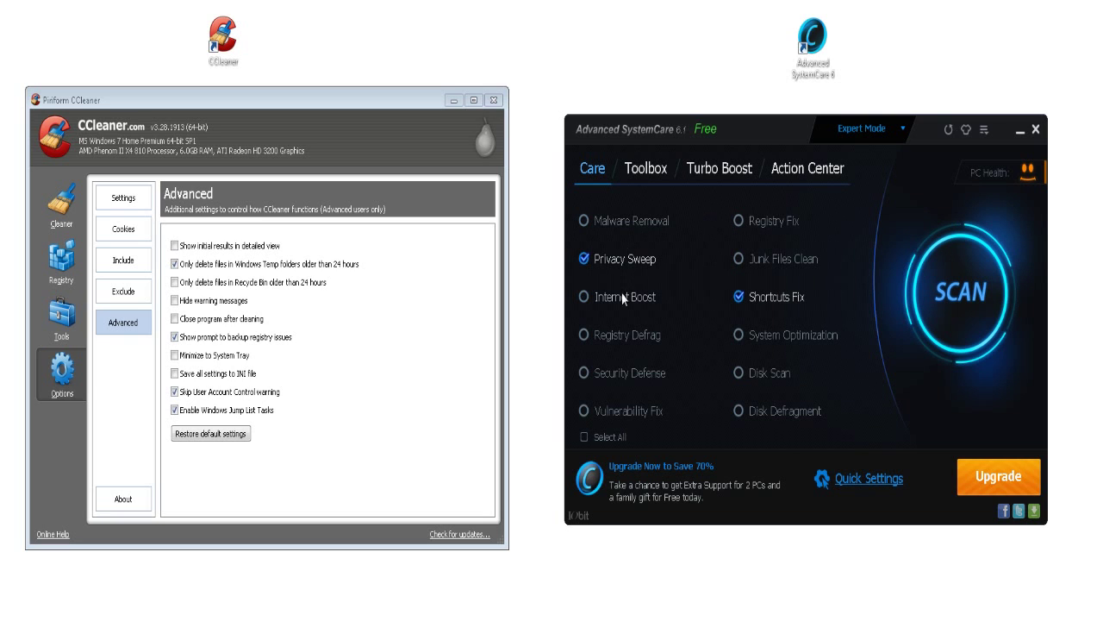
left_click(959, 291)
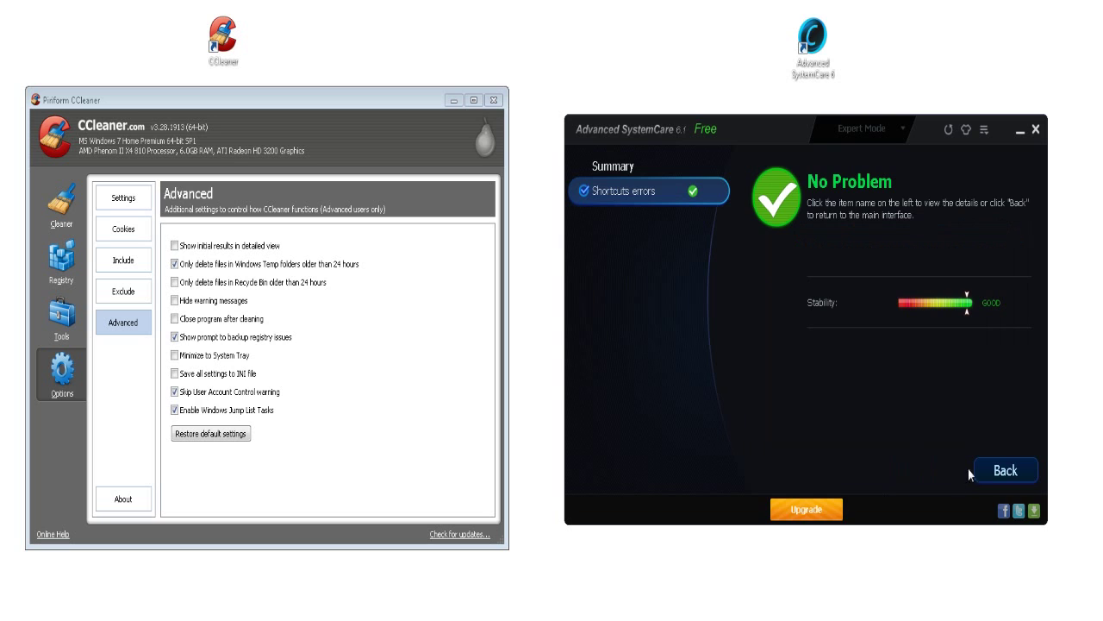
Step: Back on the Care screen, recheck the six usual items, start a full scan, then stop it
left_click(986, 465)
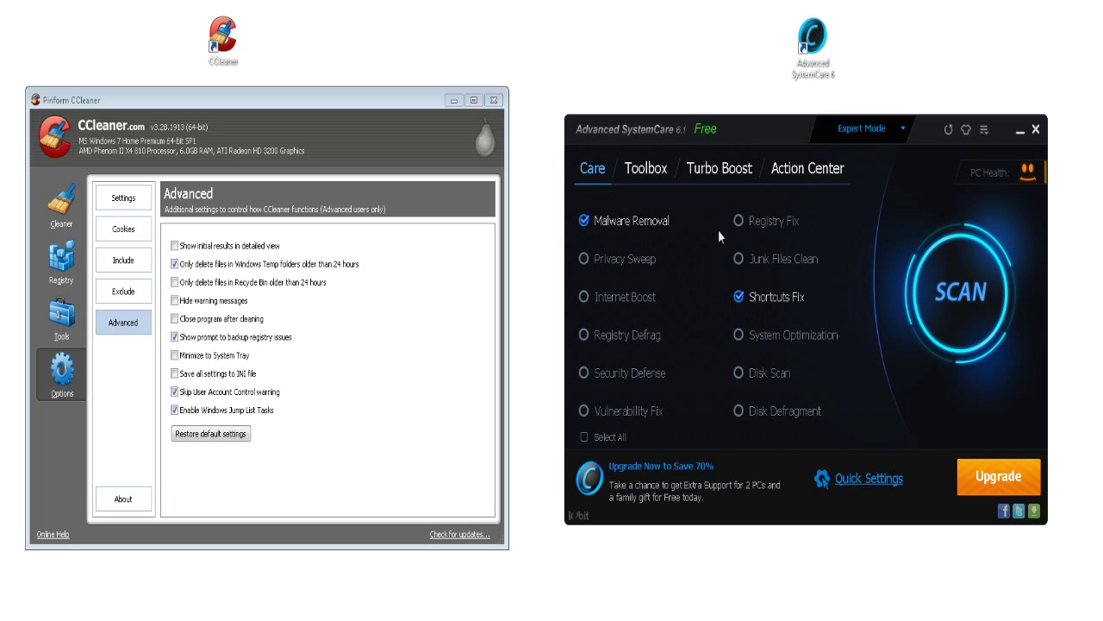
left_click(752, 223)
left_click(759, 259)
left_click(659, 260)
left_click(681, 296)
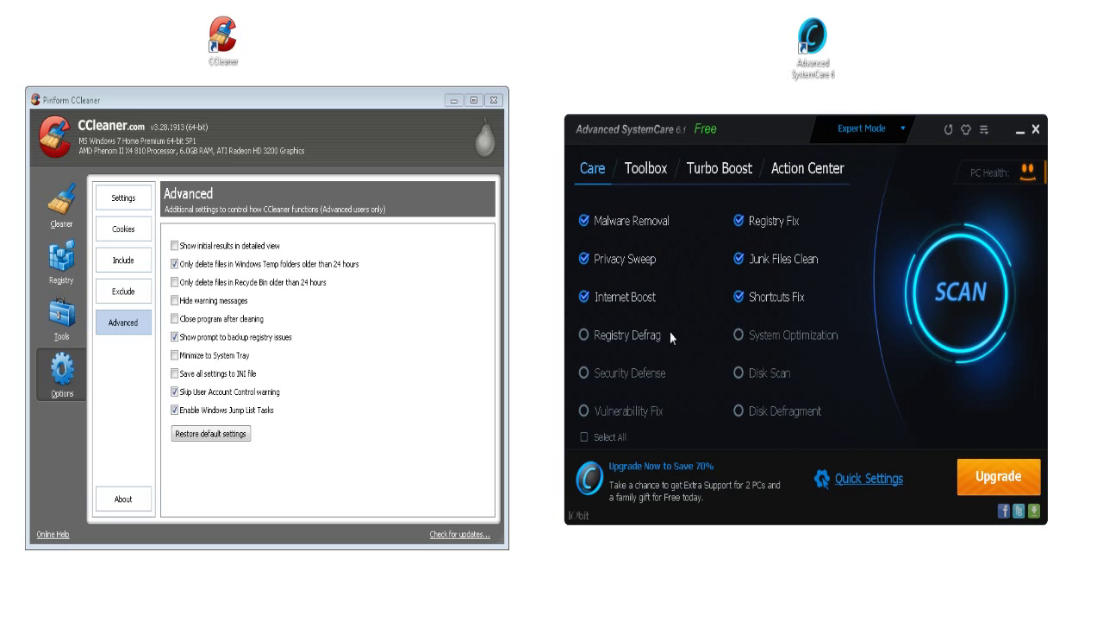
left_click(961, 291)
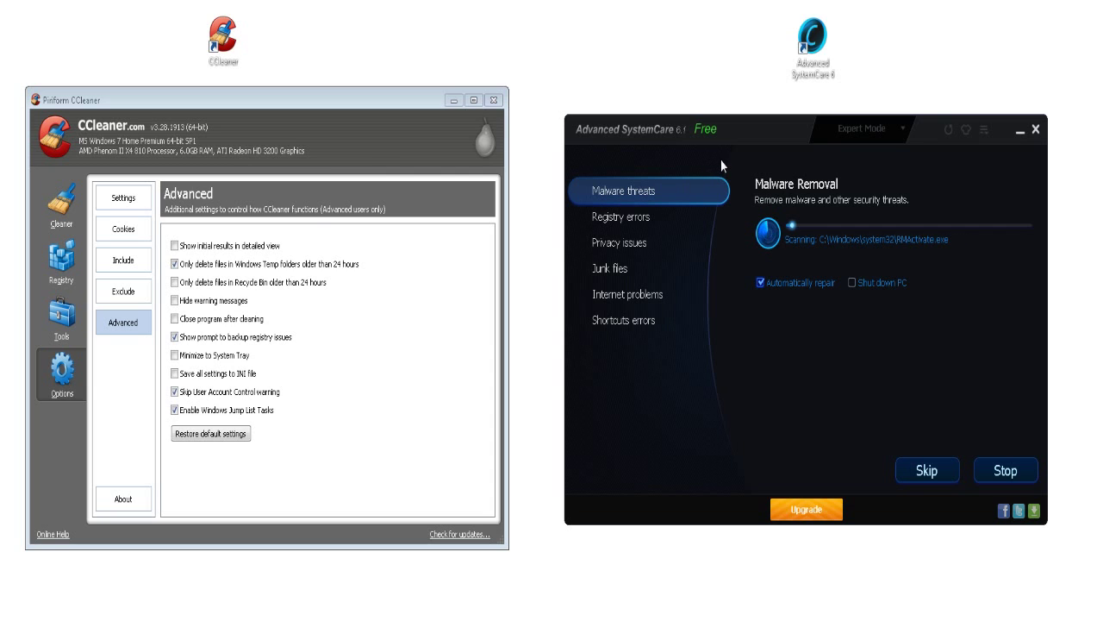
left_click(986, 466)
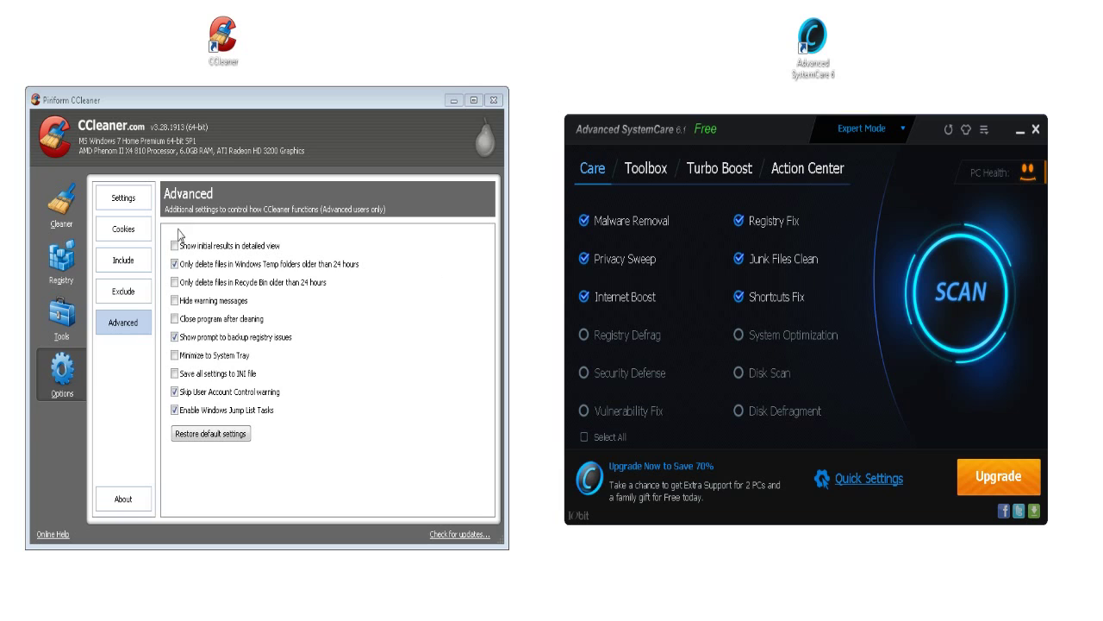
Step: Run CCleaner's cleaner again, removing 79.70 KB of Windows log files and font cache
left_click(61, 204)
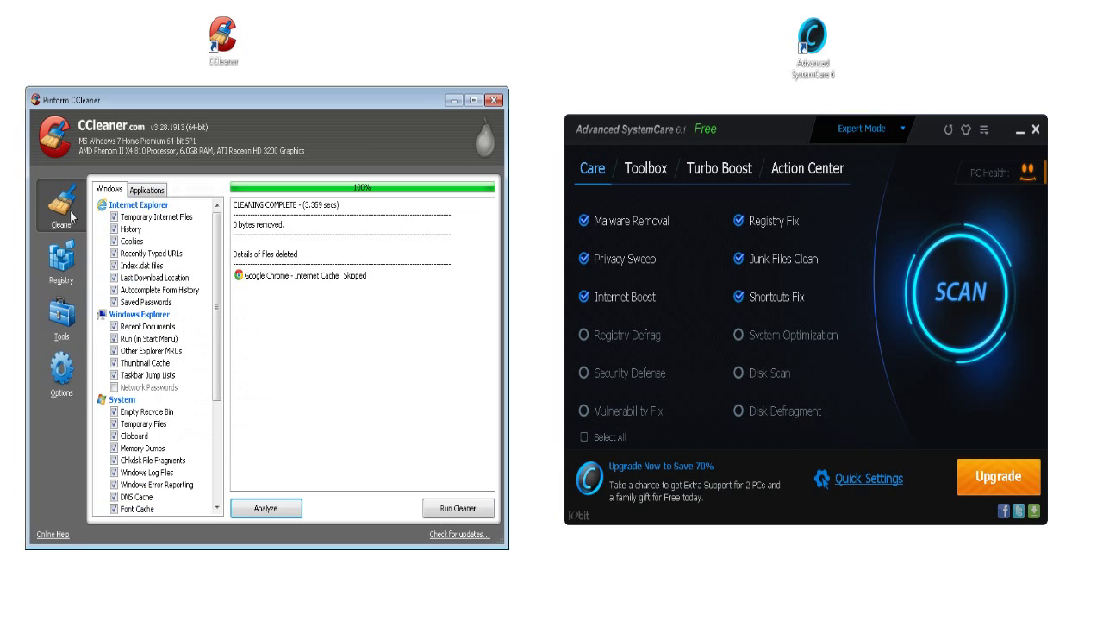
left_click(470, 513)
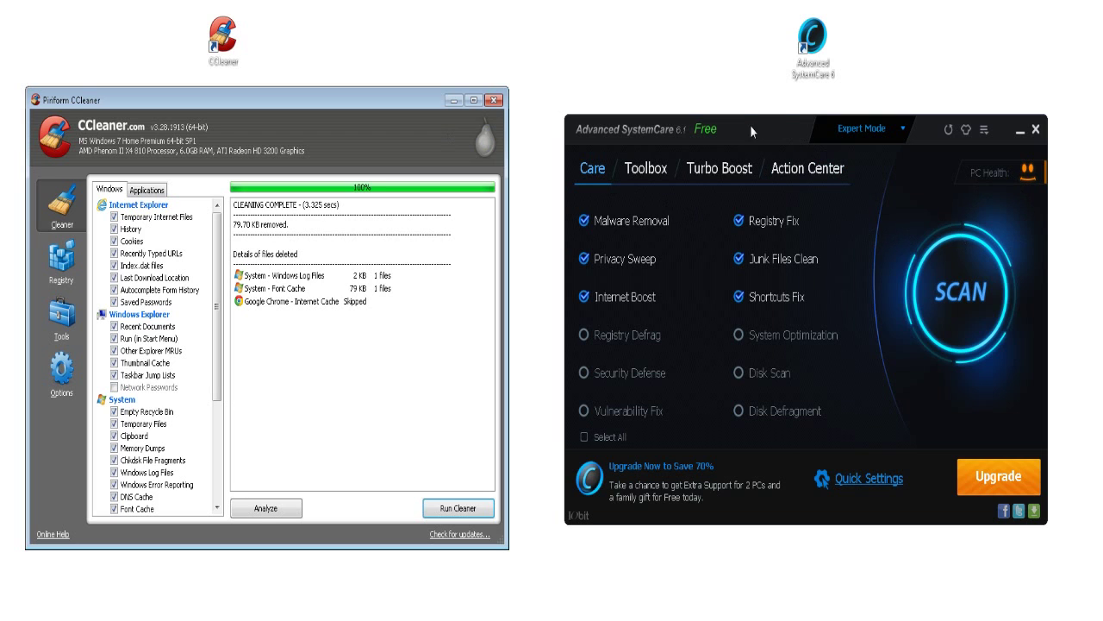
left_click_drag(750, 125, 729, 114)
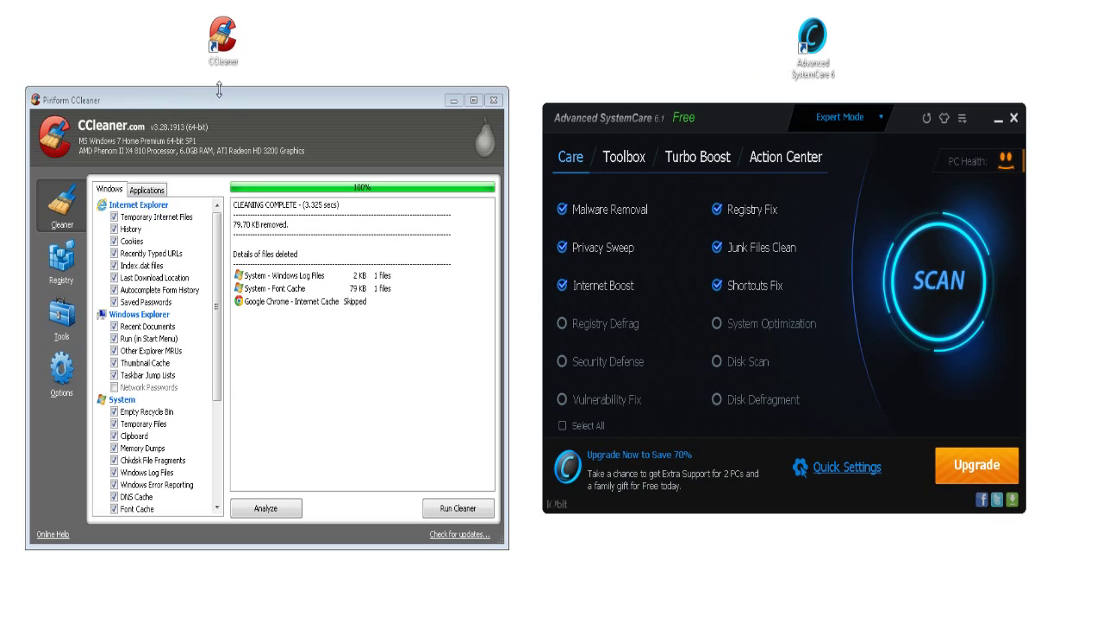
Step: Resize the CCleaner window wider and shorter, lowering its top edge slightly
left_click(509, 549)
left_click_drag(509, 550, 523, 521)
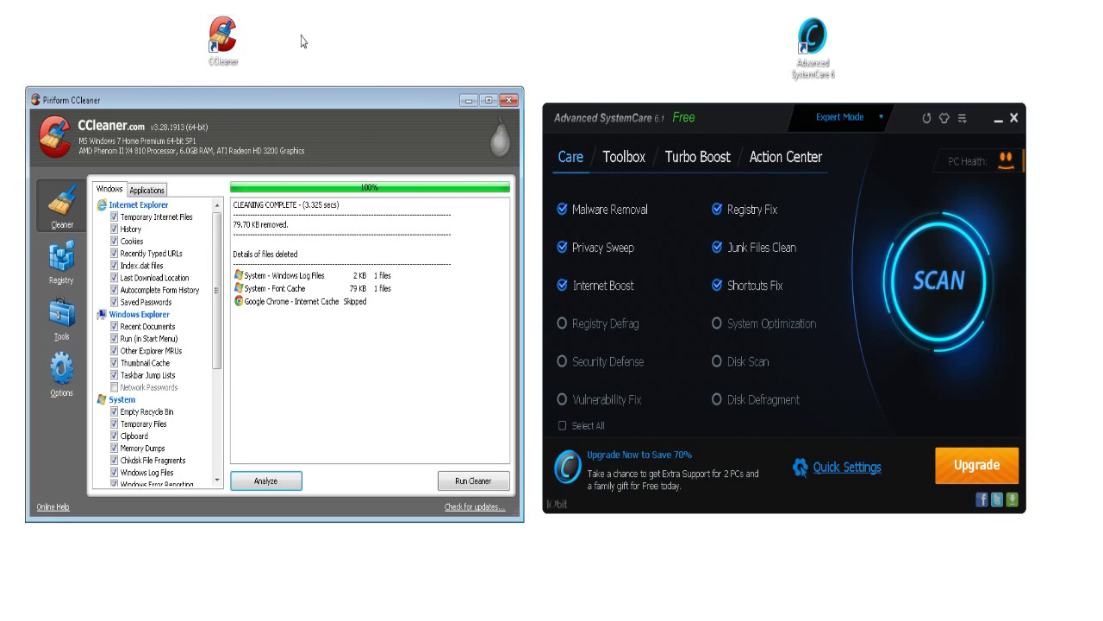
left_click_drag(467, 90, 466, 98)
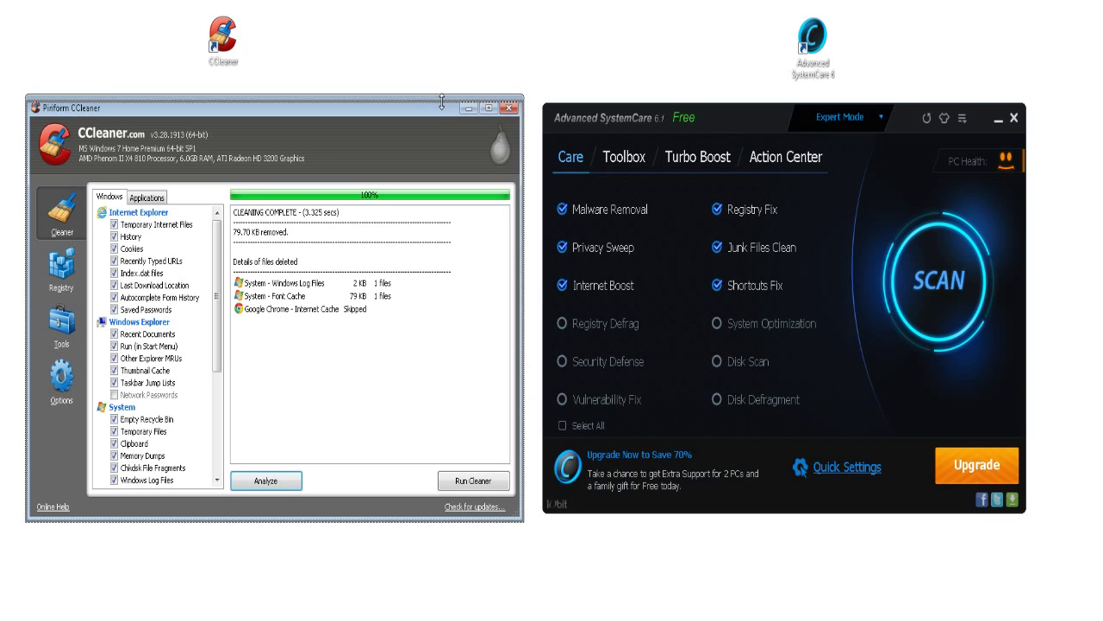
left_click_drag(440, 94, 467, 102)
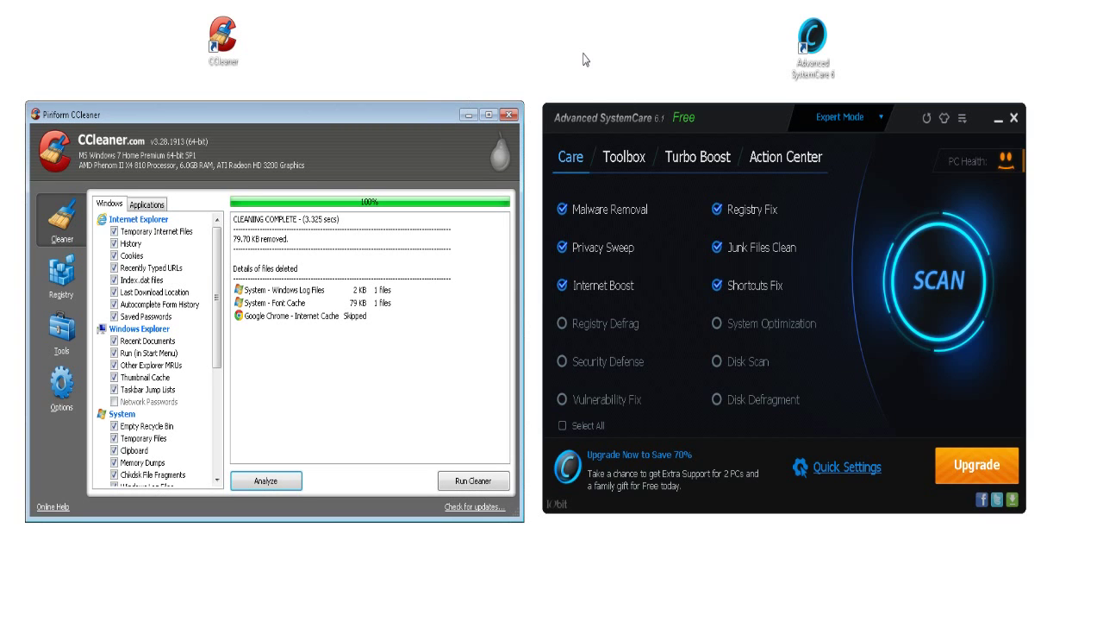
Step: Move the CCleaner desktop icon a little lower and shift the CCleaner window slightly left
left_click_drag(244, 44, 246, 62)
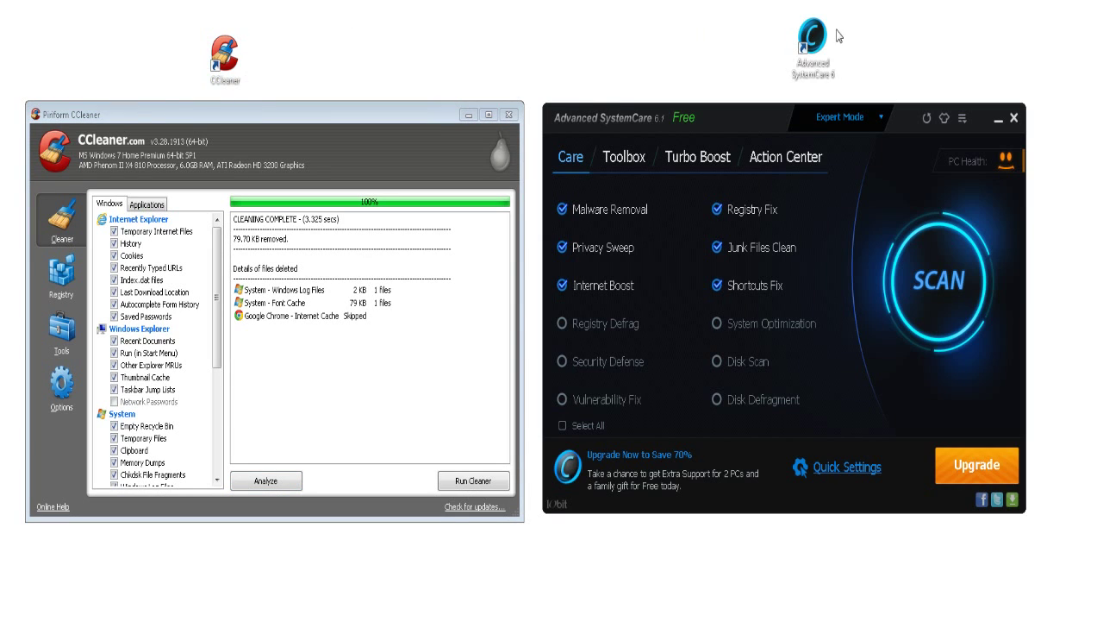
left_click_drag(527, 62, 588, 50)
left_click_drag(414, 108, 405, 111)
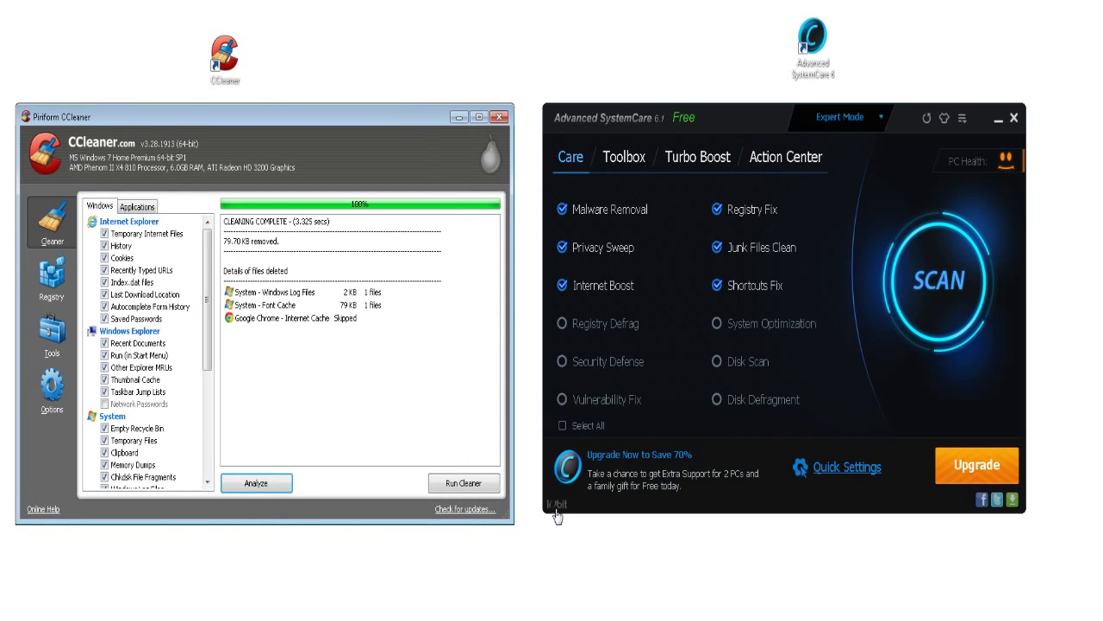
mouse_move(658, 398)
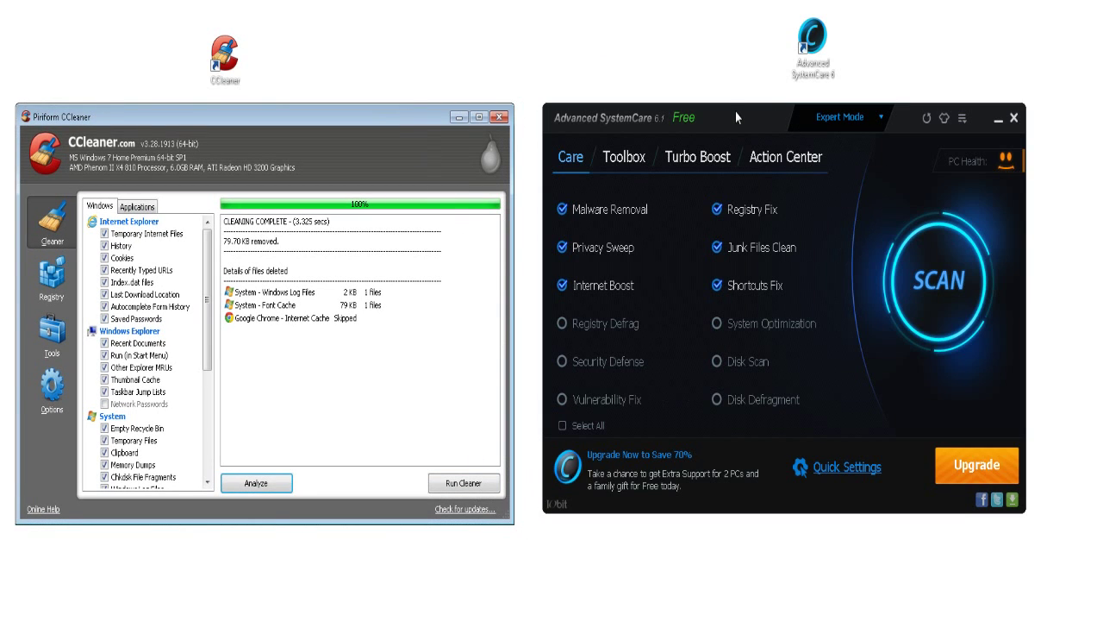